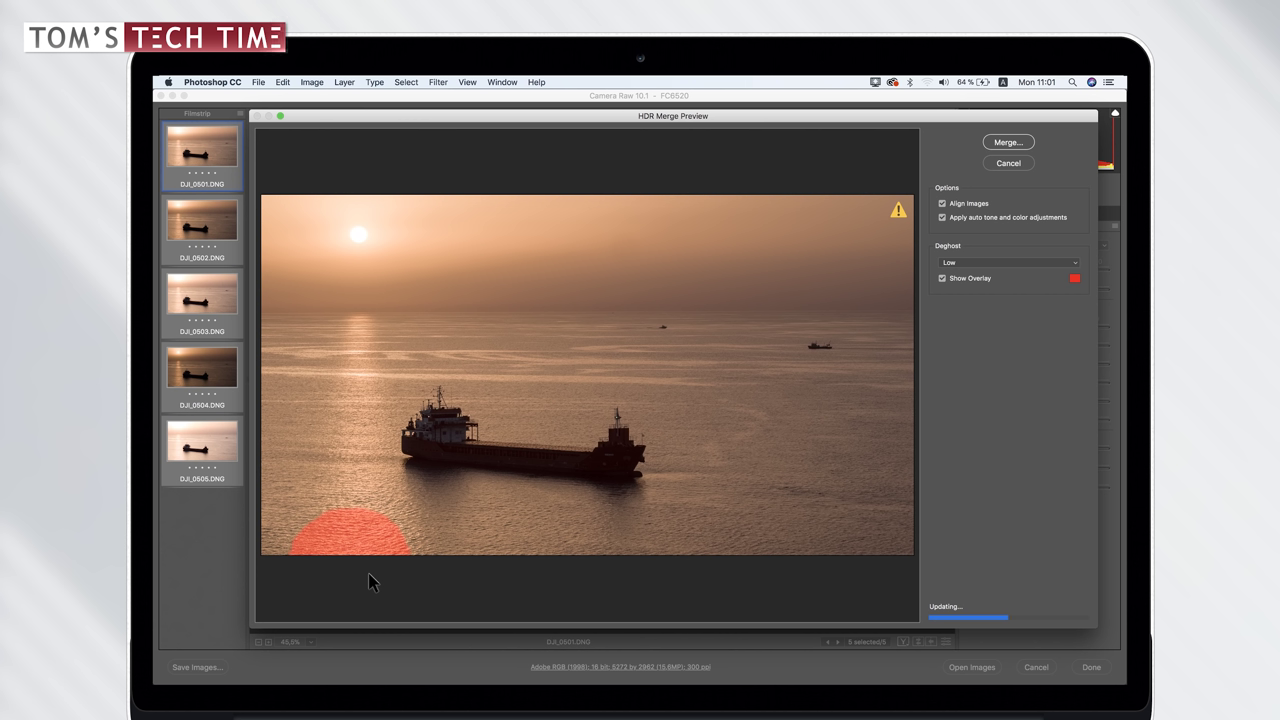
- Merge the five bracketed exposures into an HDR photo and save it as DJI_0501-HDR in the RAW HDR Photographs folder
click(1006, 143)
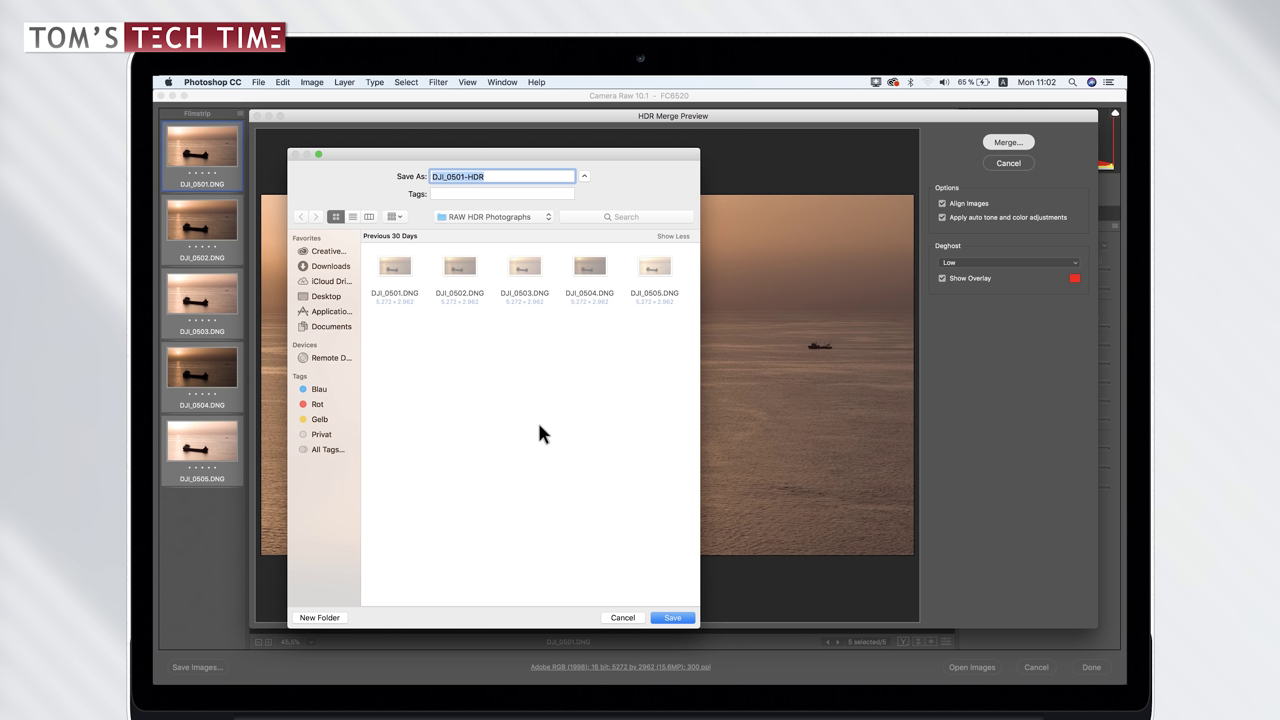
click(672, 618)
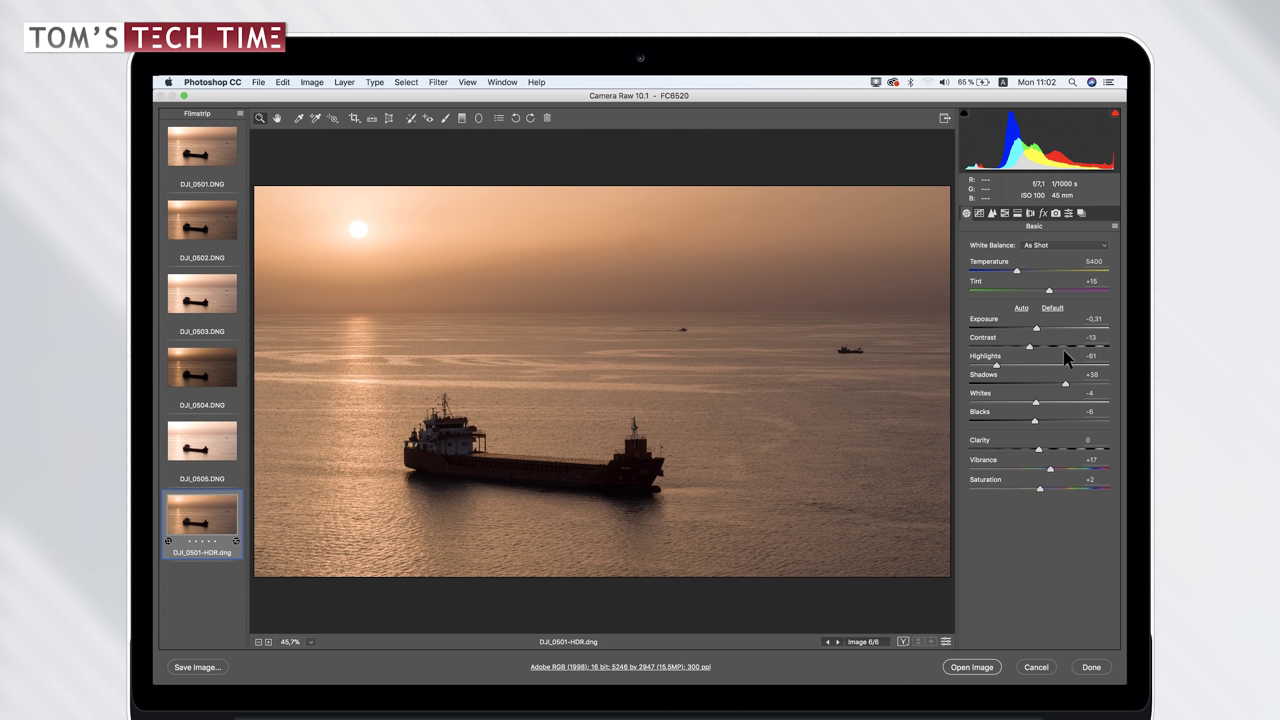
- Paint an Adjustment Brush mask over the large cargo ship with Auto Mask on and a brush size of 12
click(448, 122)
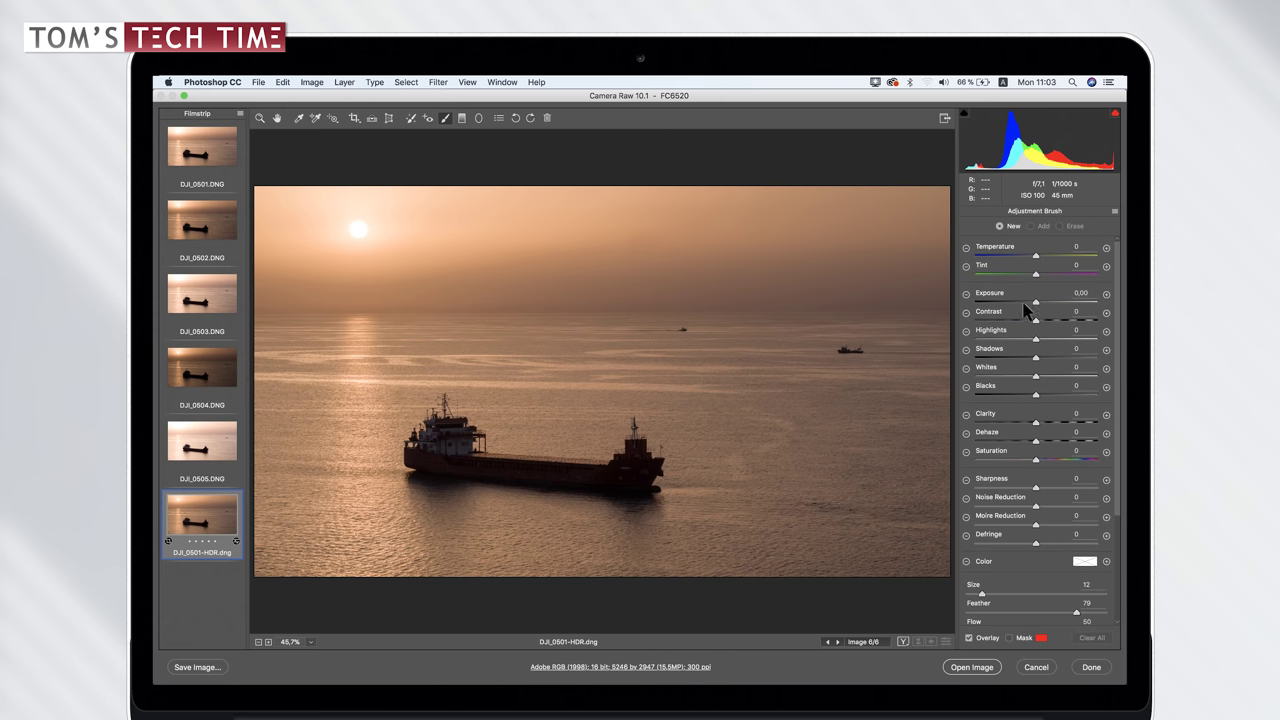
scroll(1118, 300, down, 2)
scroll(1116, 285, up, 2)
scroll(1114, 428, down, 1)
drag(1114, 428, 1111, 510)
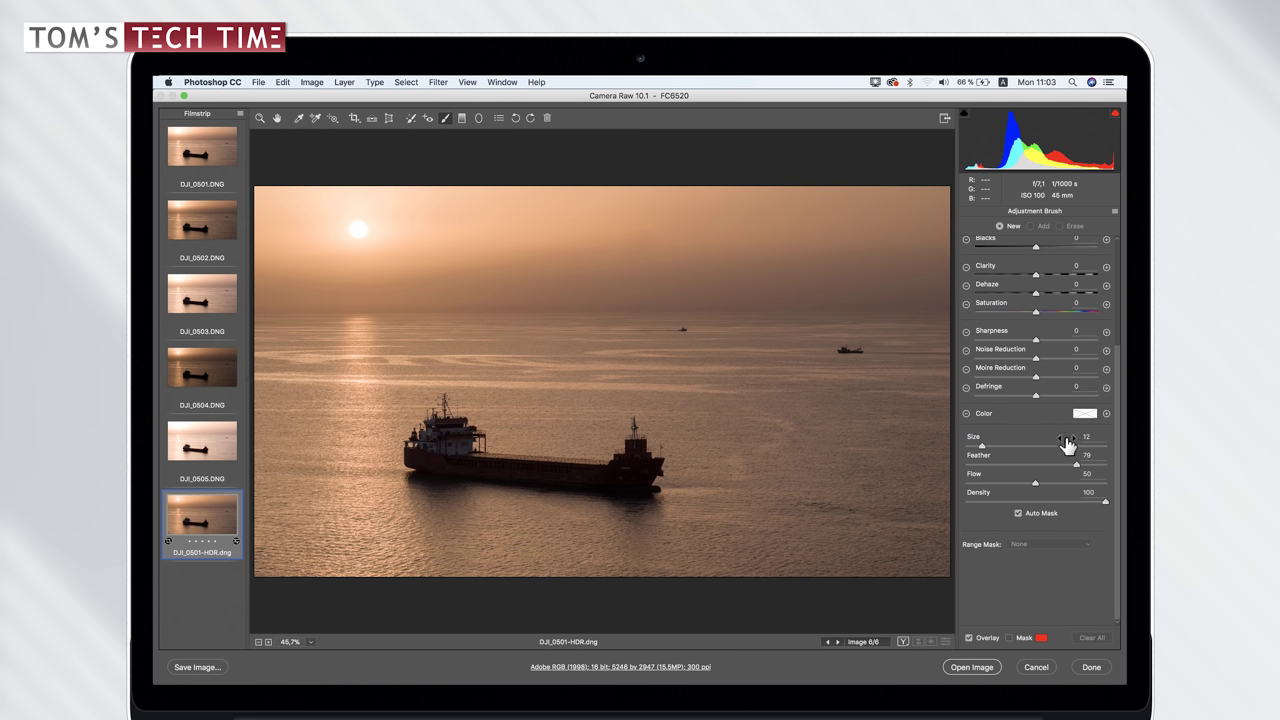
click(1018, 514)
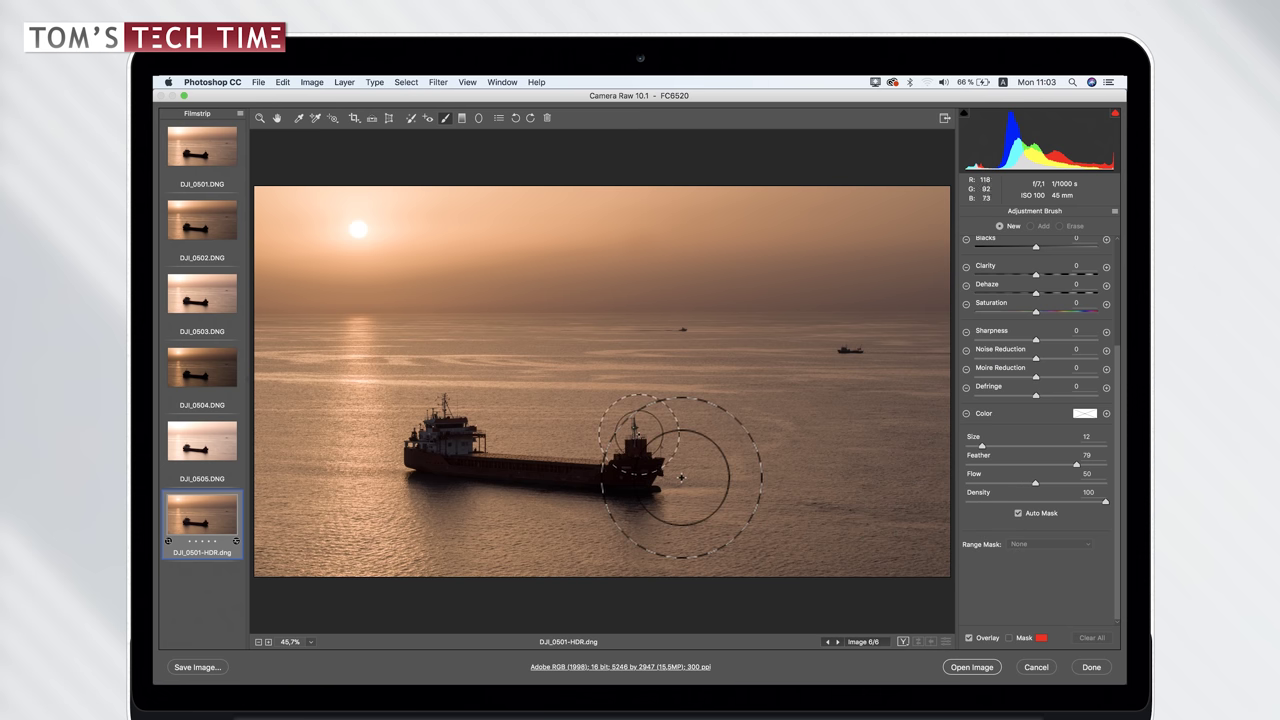
click(680, 475)
mouse_move(680, 475)
mouse_down()
mouse_move(680, 514)
mouse_move(634, 526)
mouse_move(524, 507)
mouse_move(516, 468)
mouse_move(494, 455)
mouse_move(449, 486)
mouse_move(449, 509)
mouse_move(480, 514)
mouse_move(485, 488)
mouse_move(500, 505)
mouse_move(468, 497)
mouse_move(498, 485)
mouse_move(506, 498)
mouse_up()
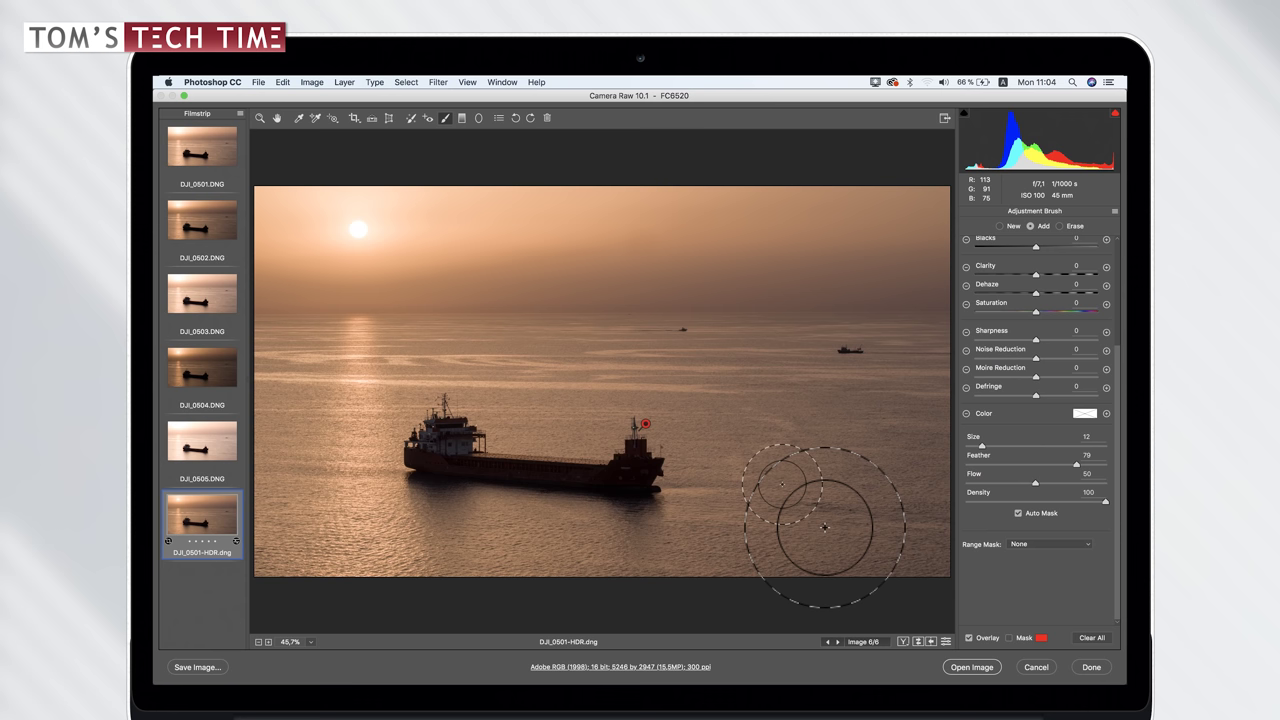
- Show and hide the brush mask overlay to check which areas around the ship are painted
click(1010, 638)
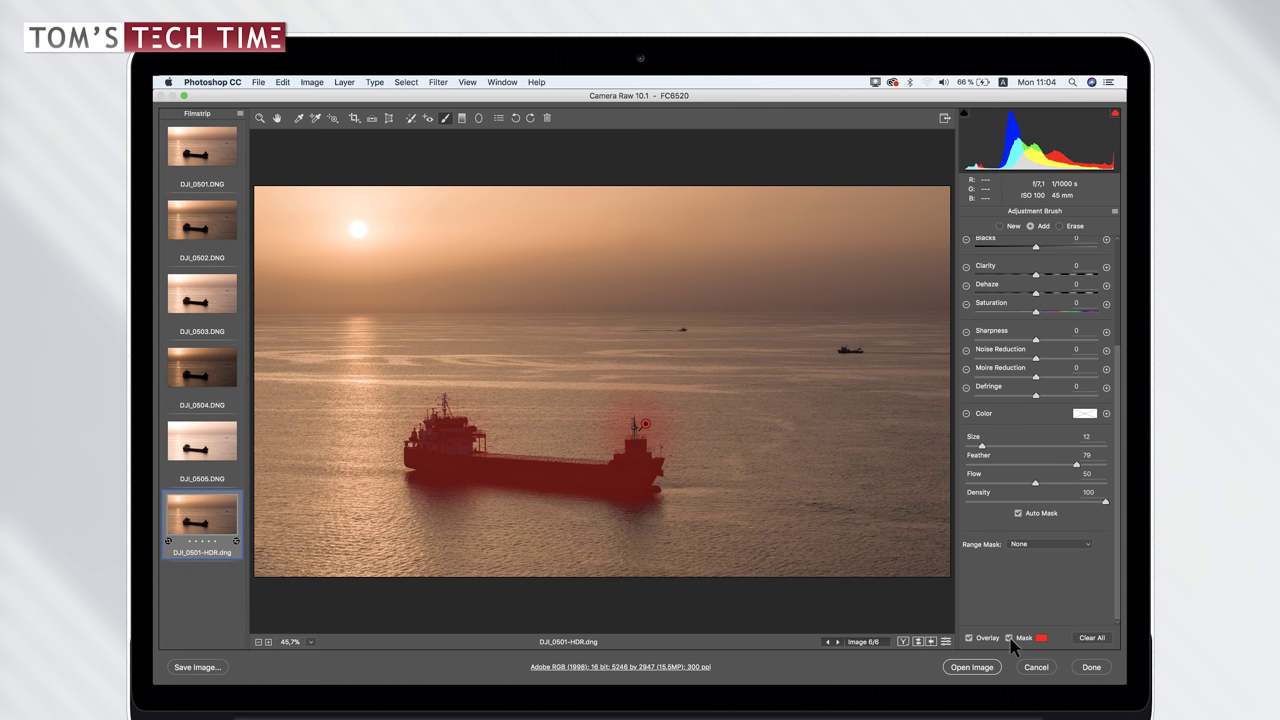
click(1010, 638)
click(1010, 638)
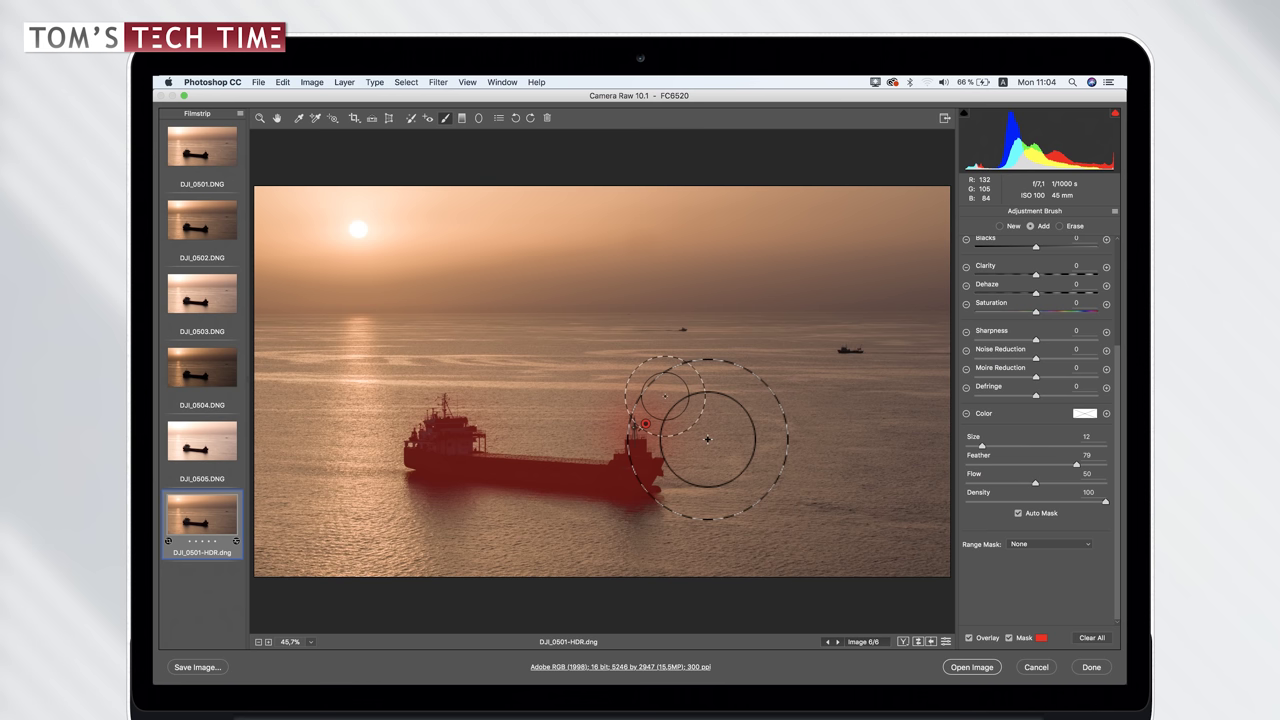
click(1010, 638)
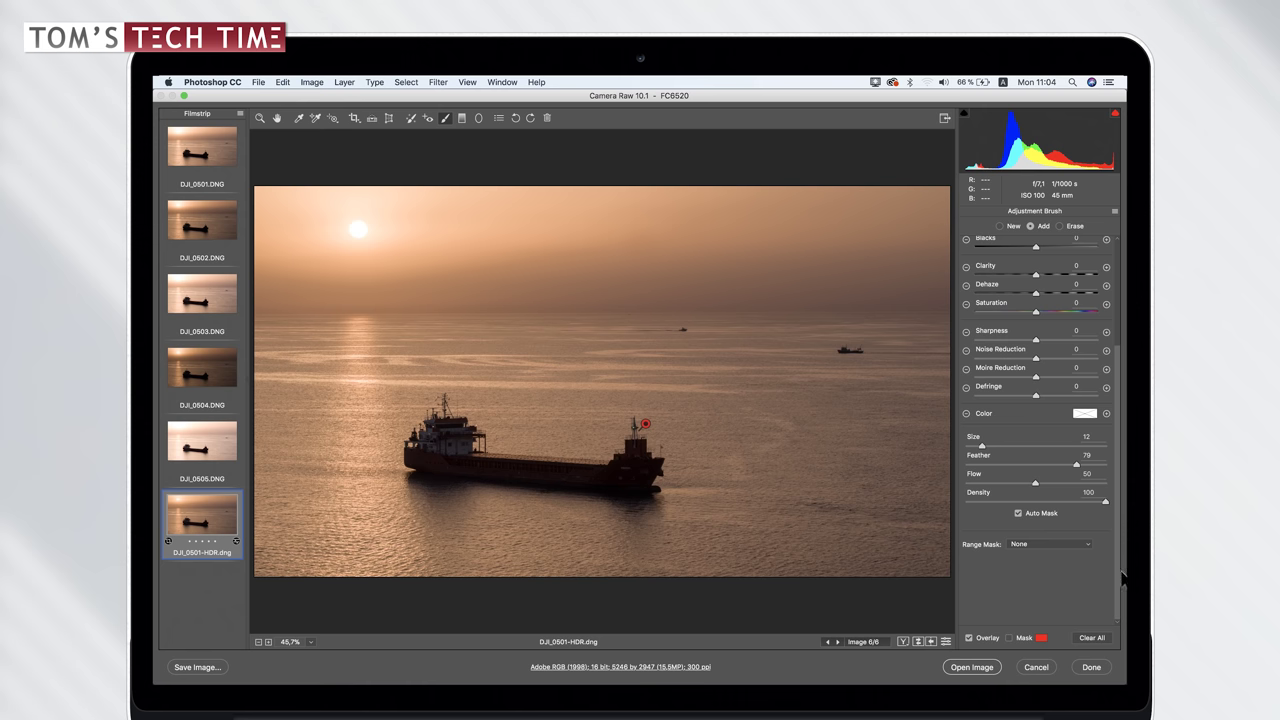
- Set the ship's brush adjustments to Shadows +100, Blacks -5, Contrast +22, Clarity +35, Saturation +15 and Exposure +0.10
scroll(1110, 578, up, 5)
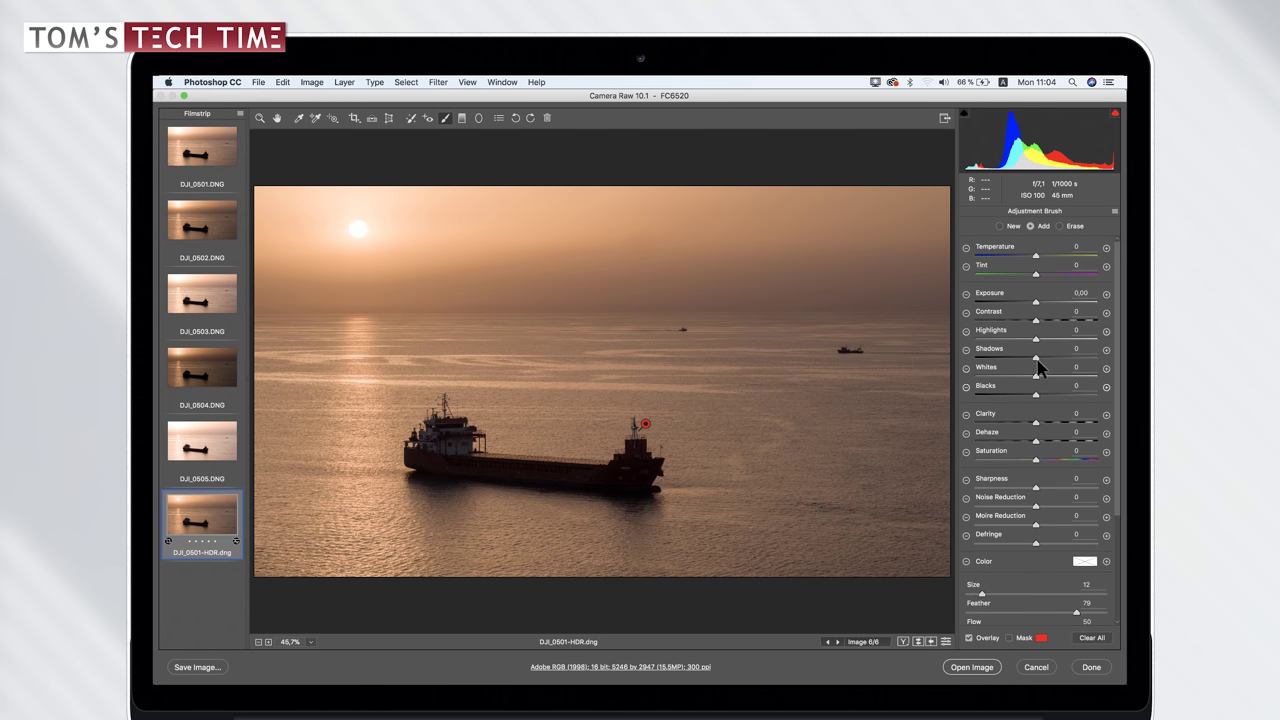
drag(1036, 360, 1125, 375)
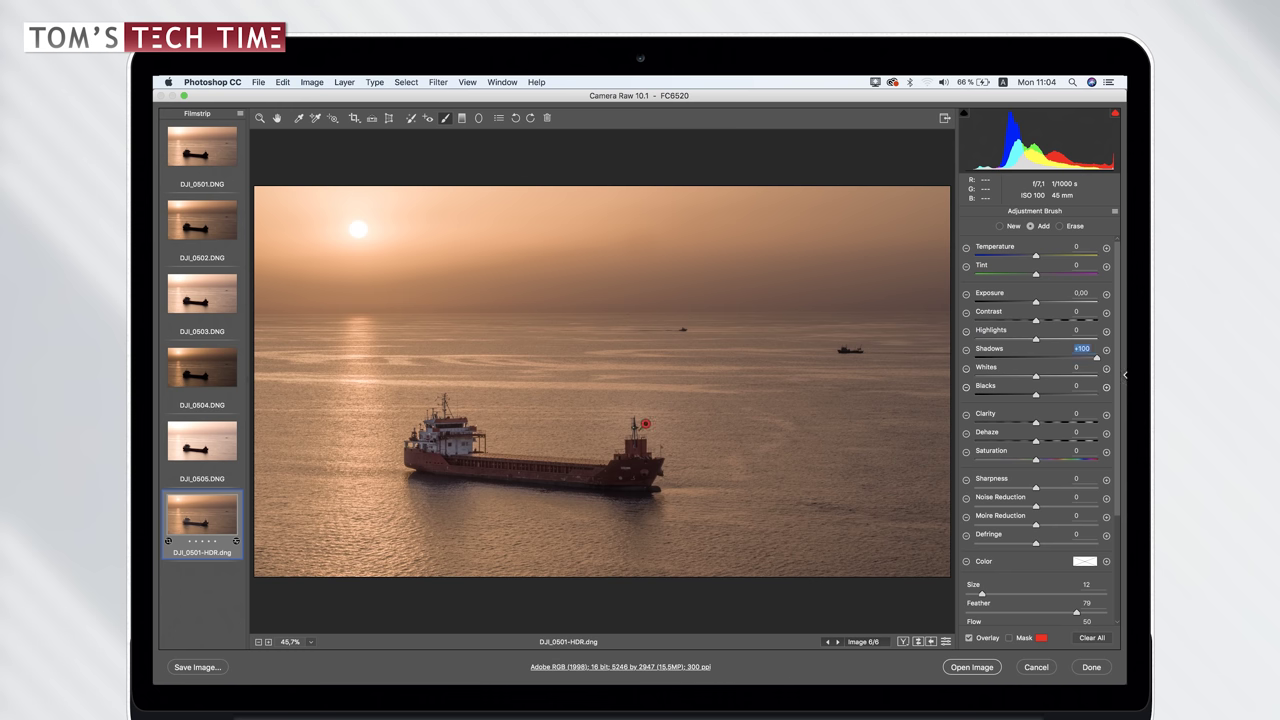
mouse_move(1099, 362)
mouse_down()
mouse_move(1017, 365)
mouse_move(1117, 376)
mouse_up()
drag(1034, 402, 1035, 399)
drag(1049, 323, 1050, 322)
mouse_move(1040, 424)
mouse_down()
mouse_move(1051, 426)
mouse_move(1045, 461)
mouse_up()
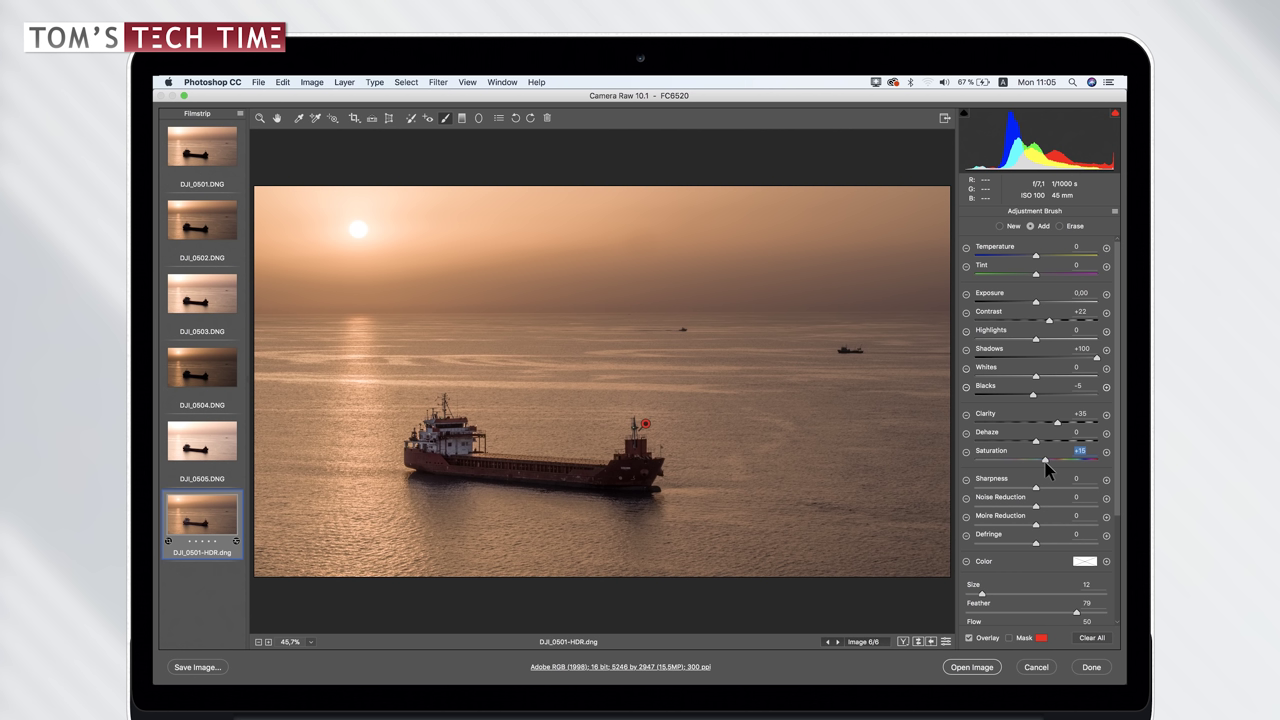
drag(1037, 306, 1039, 307)
click(1038, 306)
- Switch the Adjustment Brush to a new adjustment and reset its local correction settings
click(1003, 230)
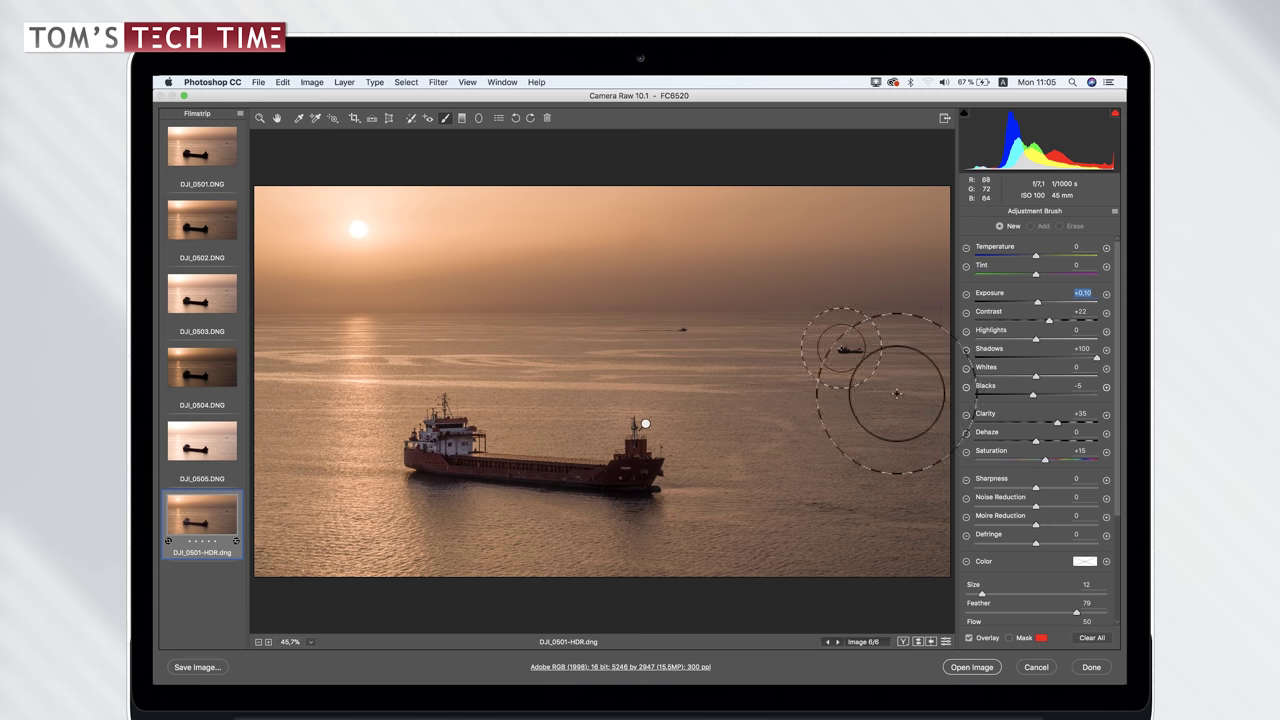
click(1115, 214)
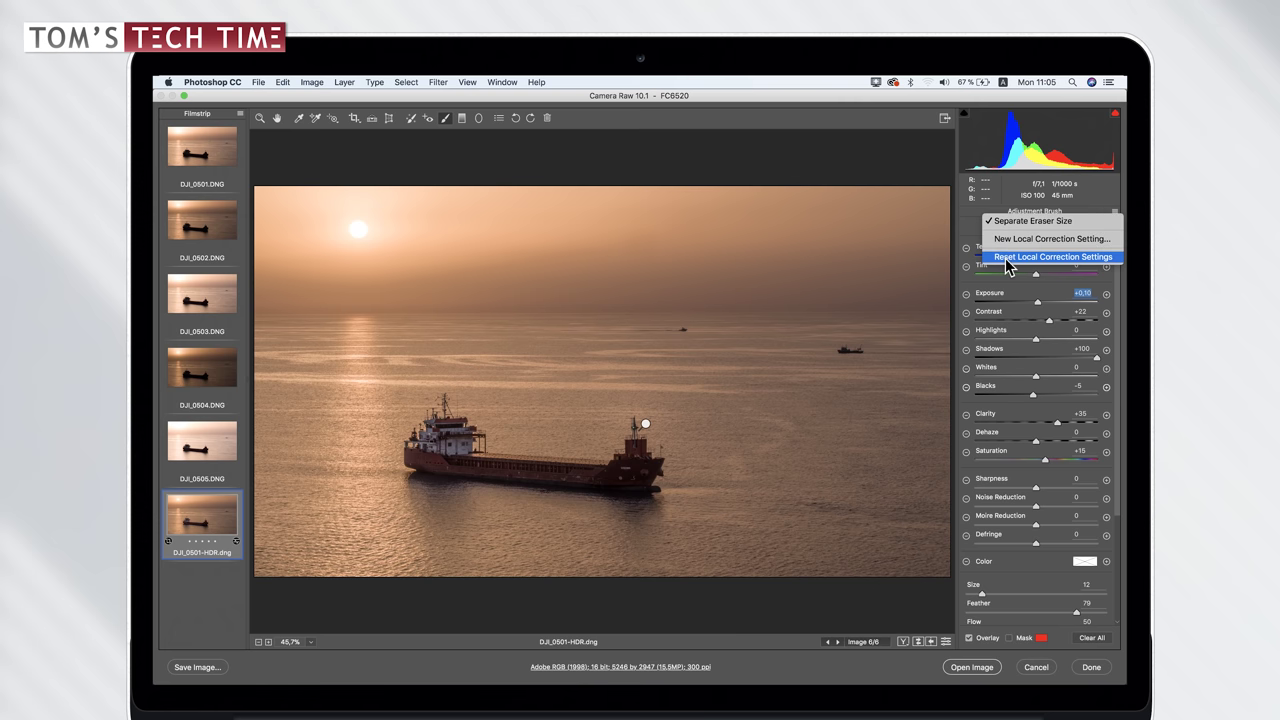
click(1052, 258)
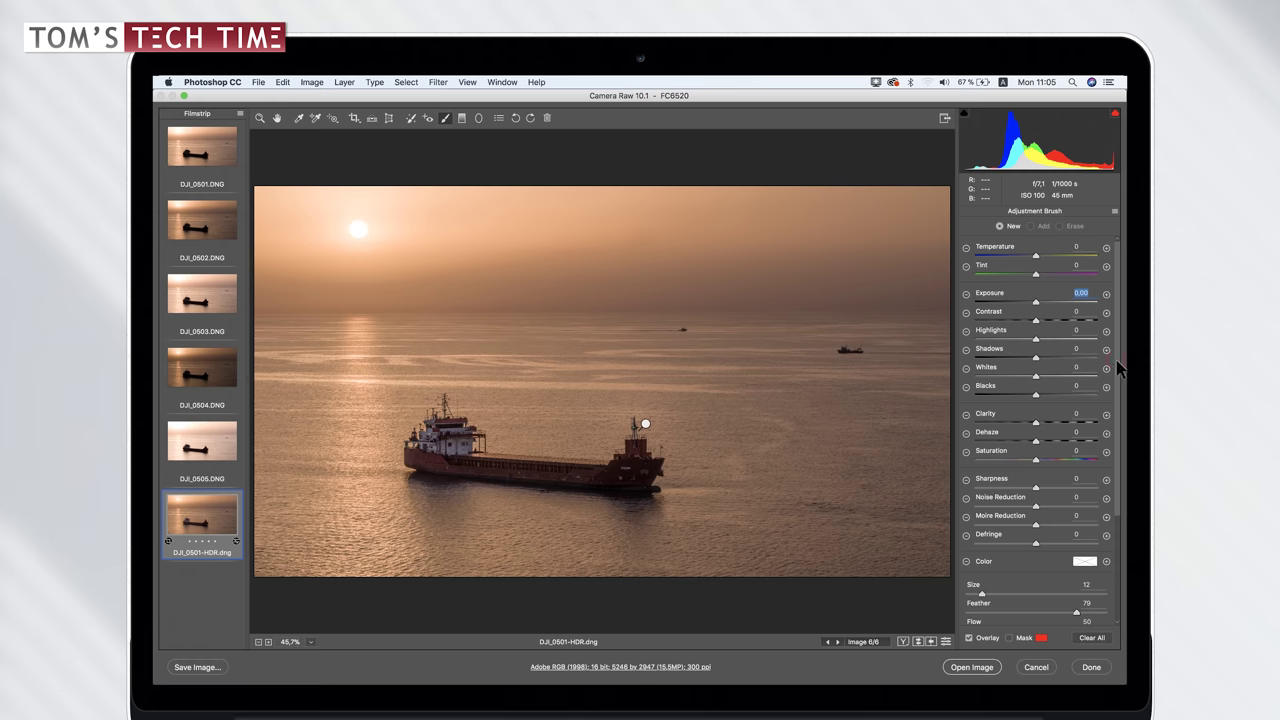
scroll(1110, 400, down, 5)
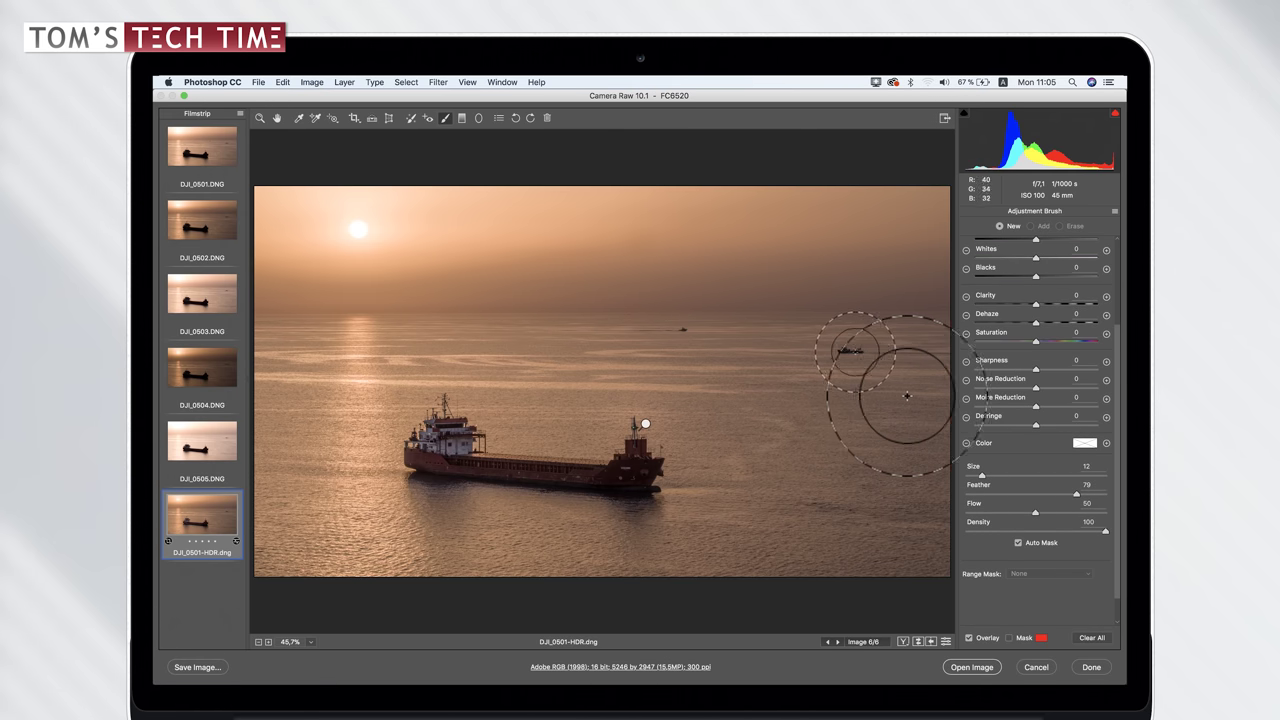
scroll(1121, 358, up, 1)
scroll(1121, 358, up, 5)
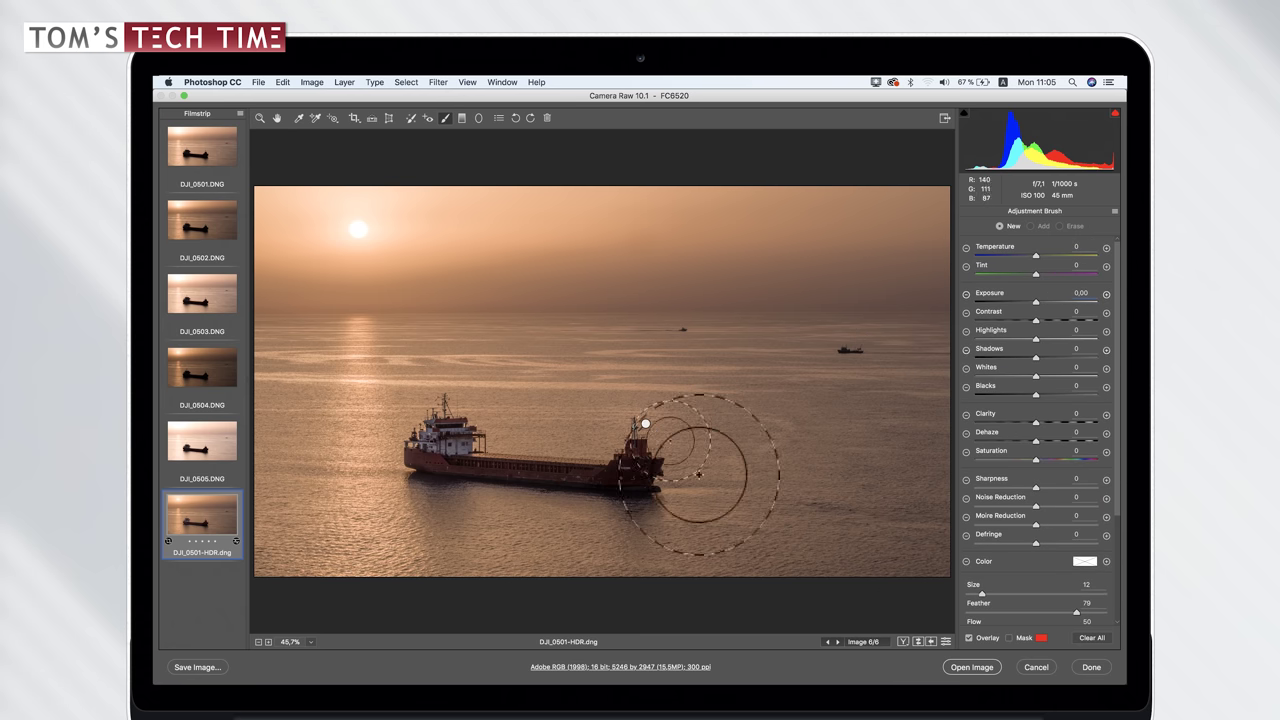
- Reselect the ship's existing brush adjustment and set its Highlights to +12
mouse_move(645, 426)
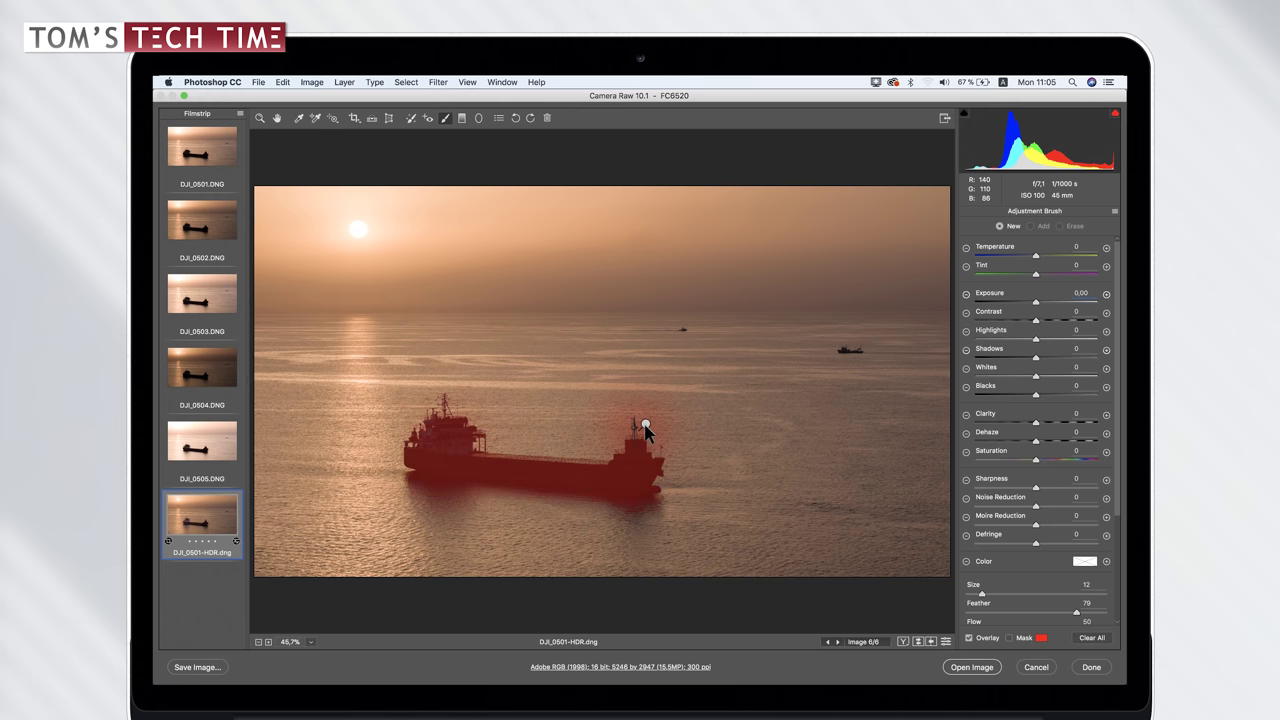
click(645, 426)
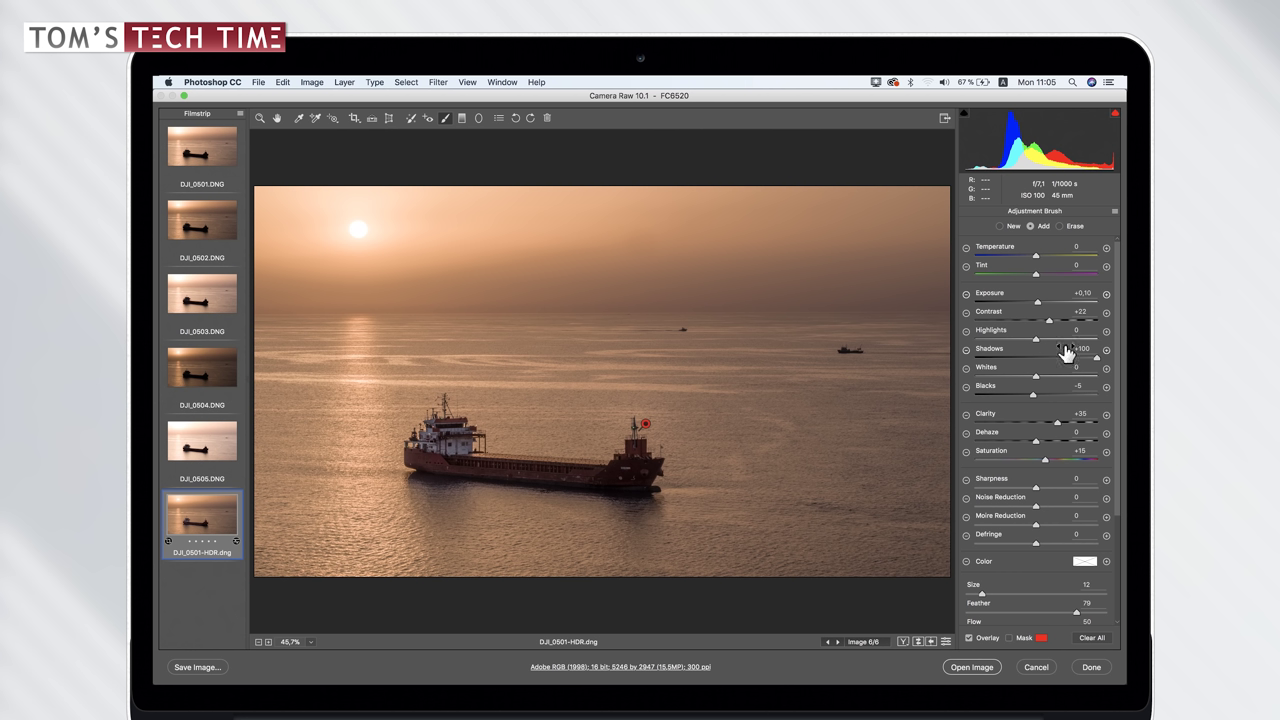
drag(1038, 344, 1044, 343)
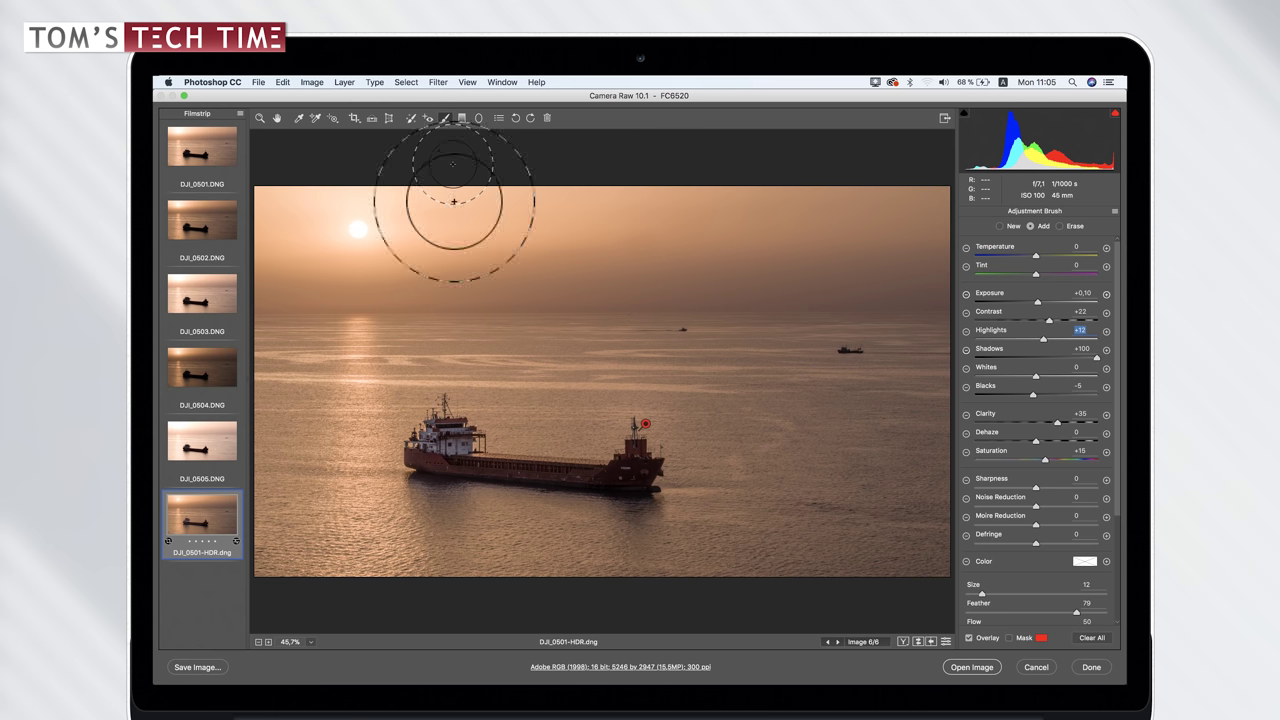
- Return to the photo's basic adjustments and set Clarity to +33, Vibrance to +37 and Saturation to +23
click(281, 119)
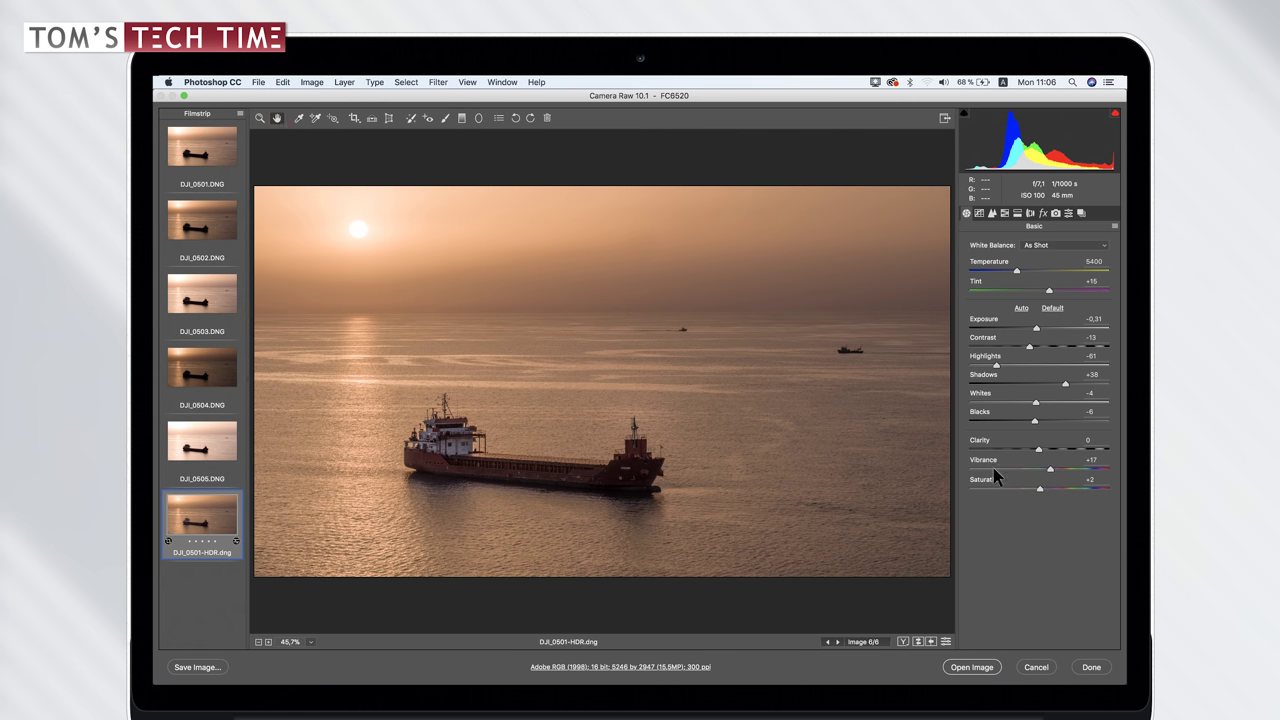
drag(1039, 450, 1063, 453)
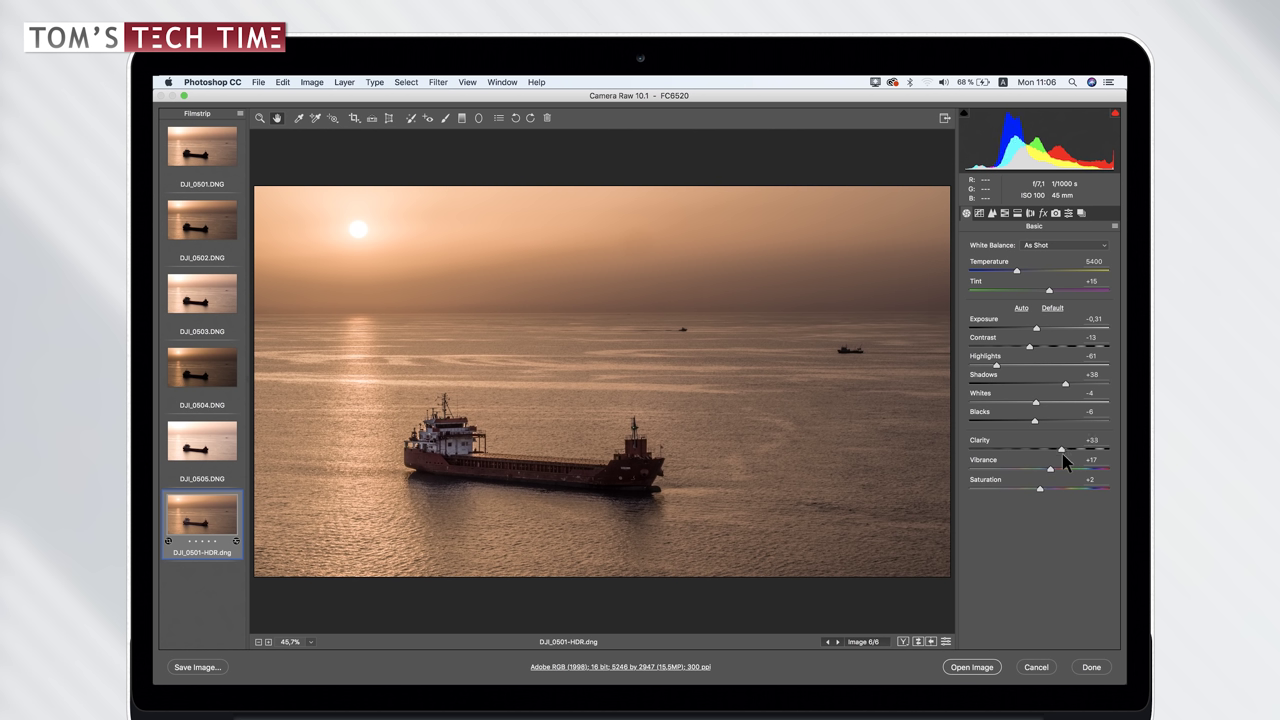
drag(1063, 453, 1056, 492)
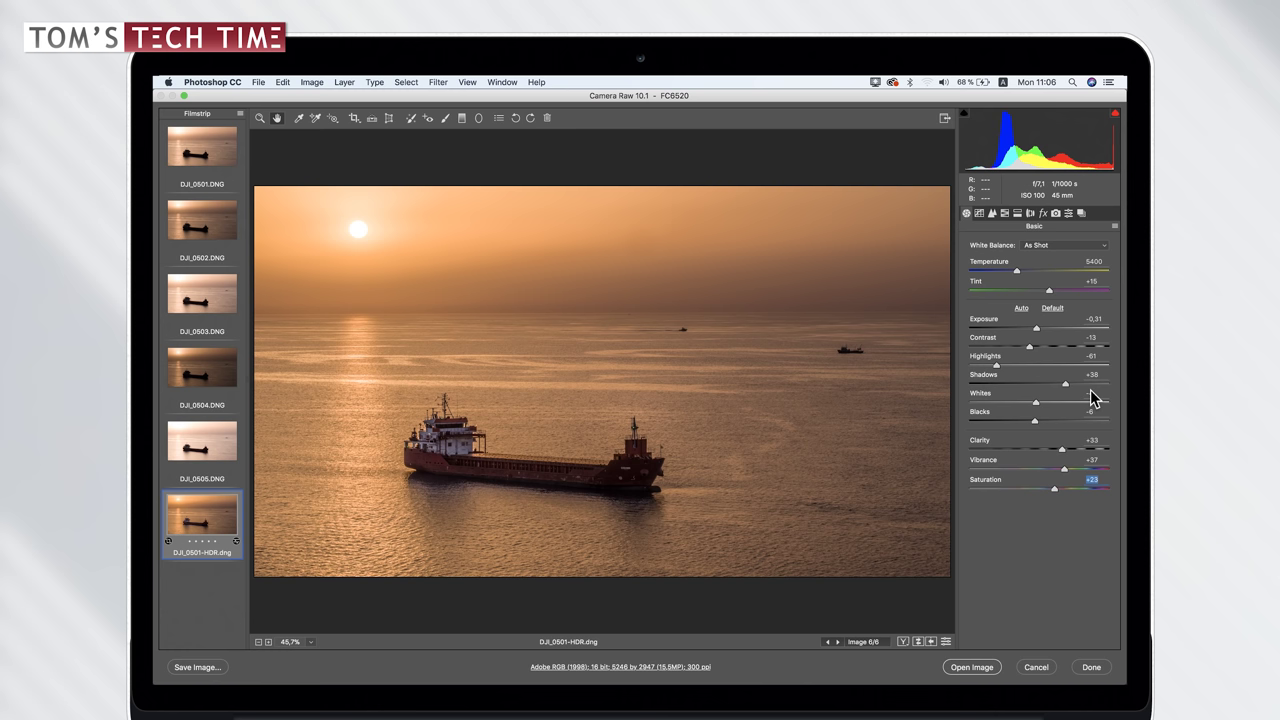
- Raise the HSL saturation of Aquas to +35, Blues to +58 and Oranges to +9
click(1005, 213)
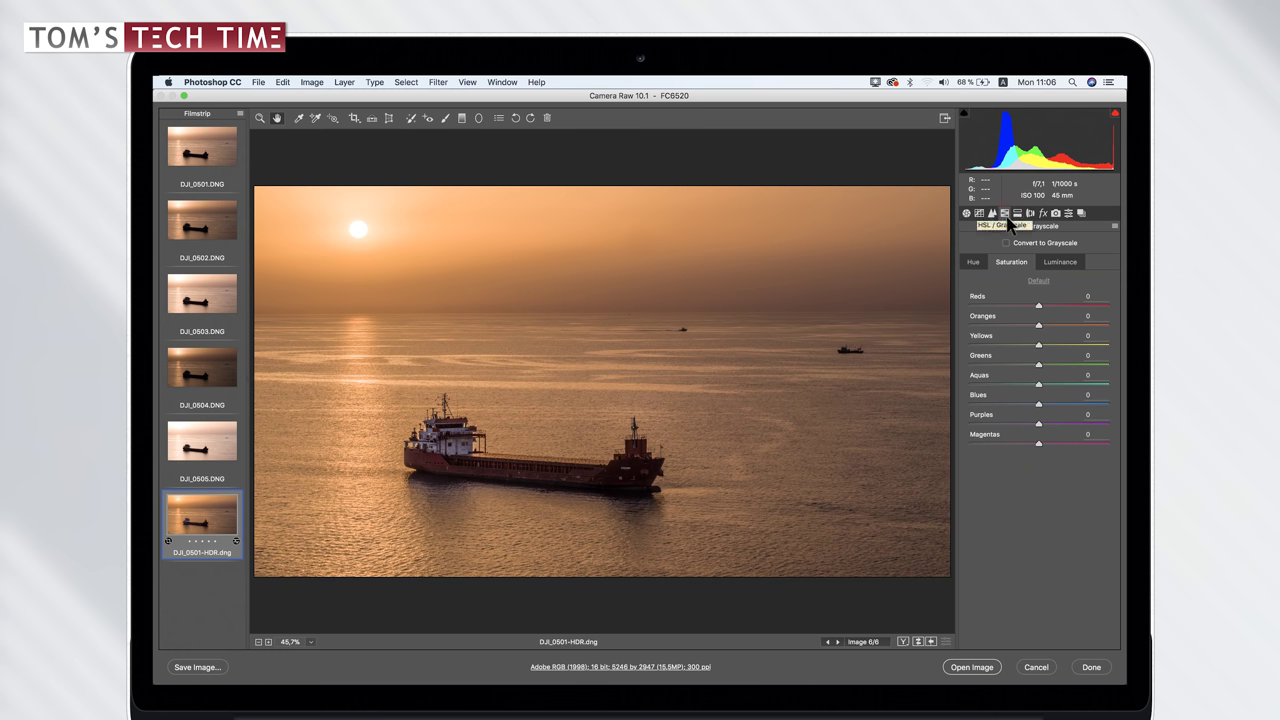
drag(1038, 405, 1063, 386)
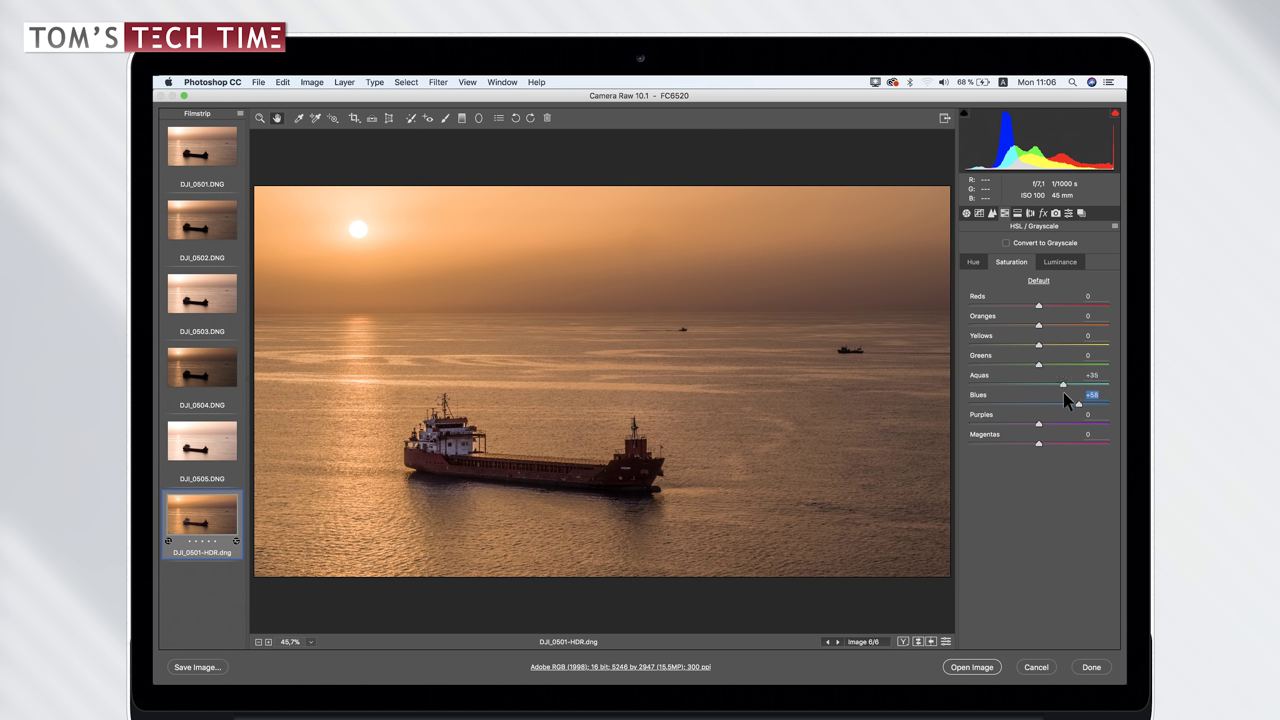
drag(1039, 326, 1046, 326)
- Try straightening the photo automatically with the Straighten tool, and undo the applied crop
double_click(372, 121)
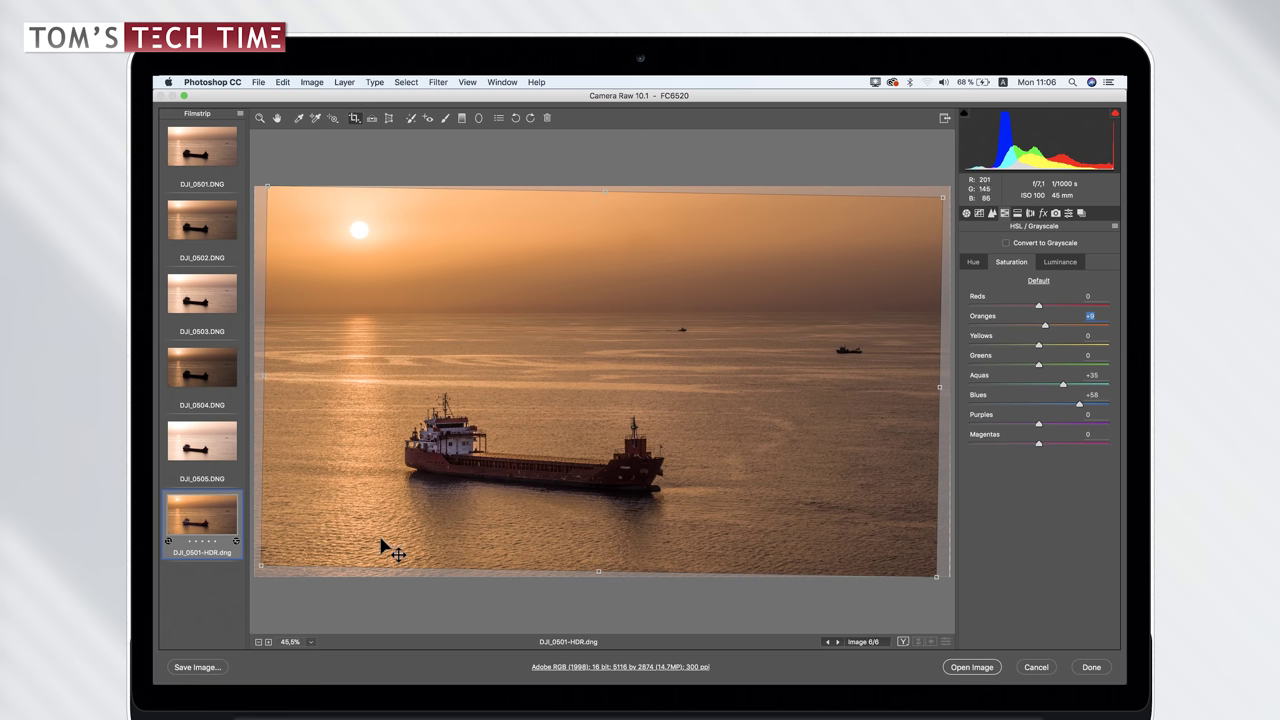
key(Return)
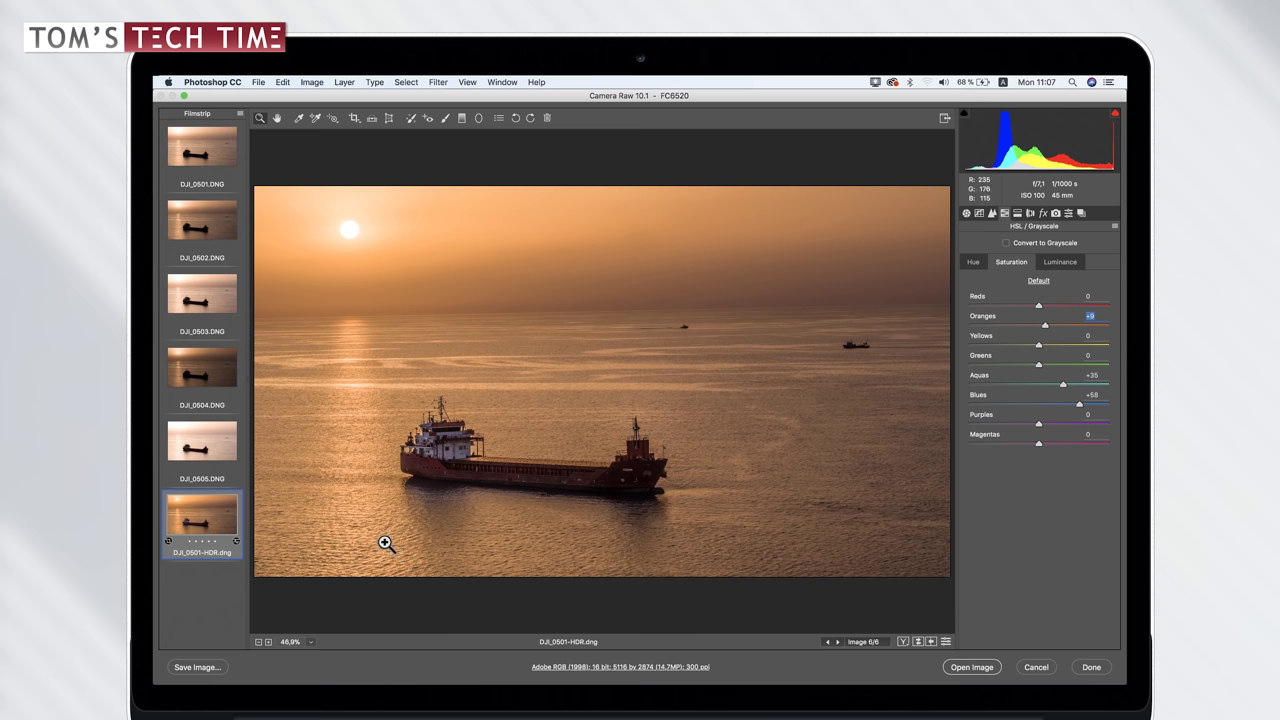
key(super+z)
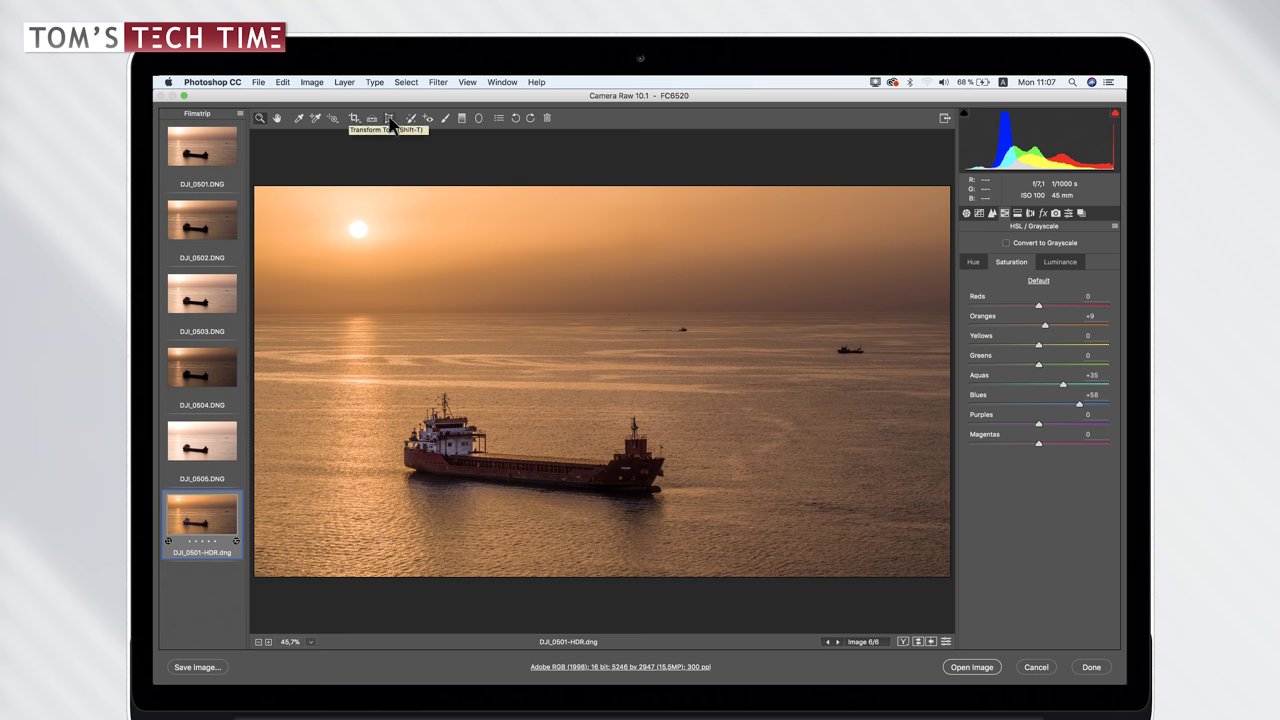
- Level the horizon with the Transform tool by setting Rotate to +0.1
click(390, 120)
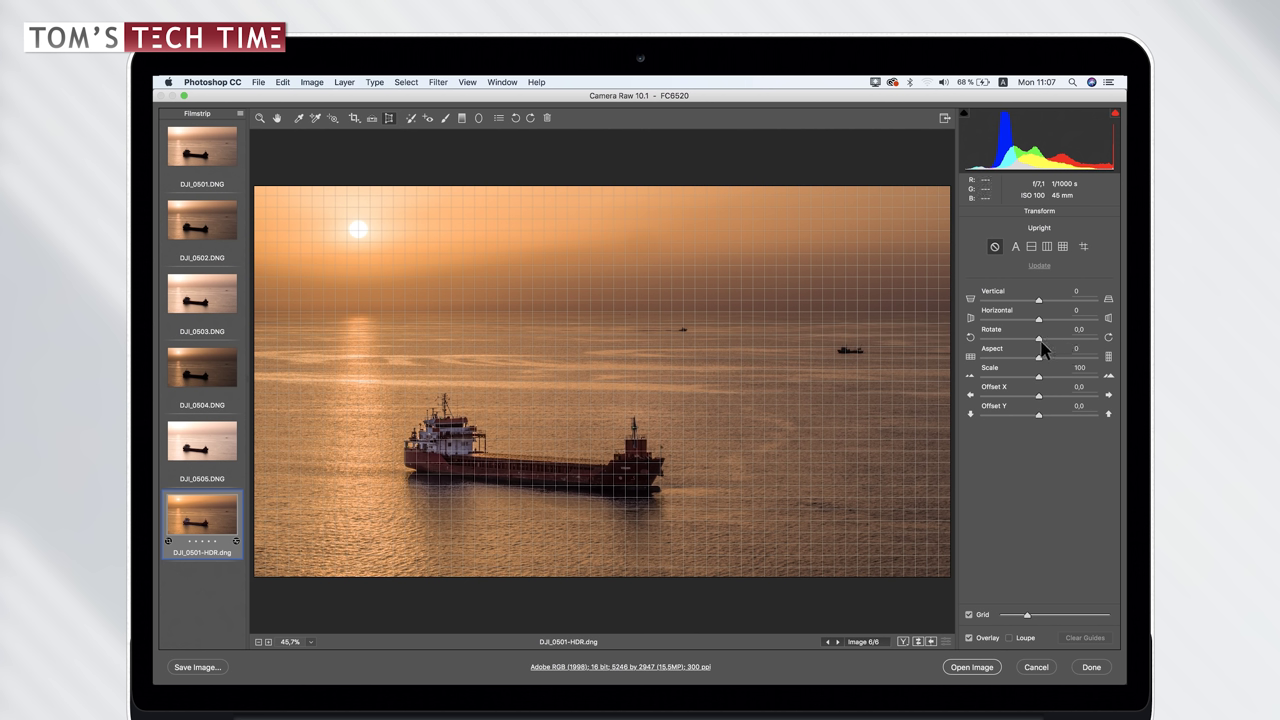
drag(1040, 339, 1042, 342)
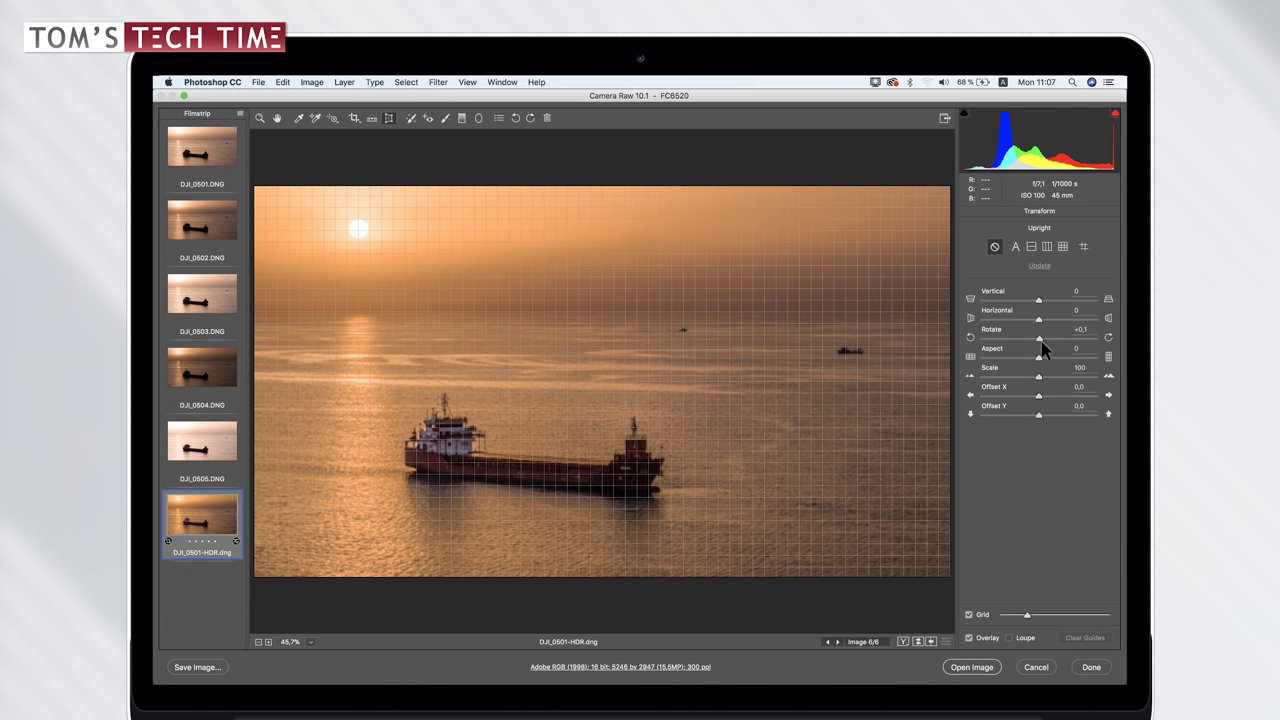
click(1043, 344)
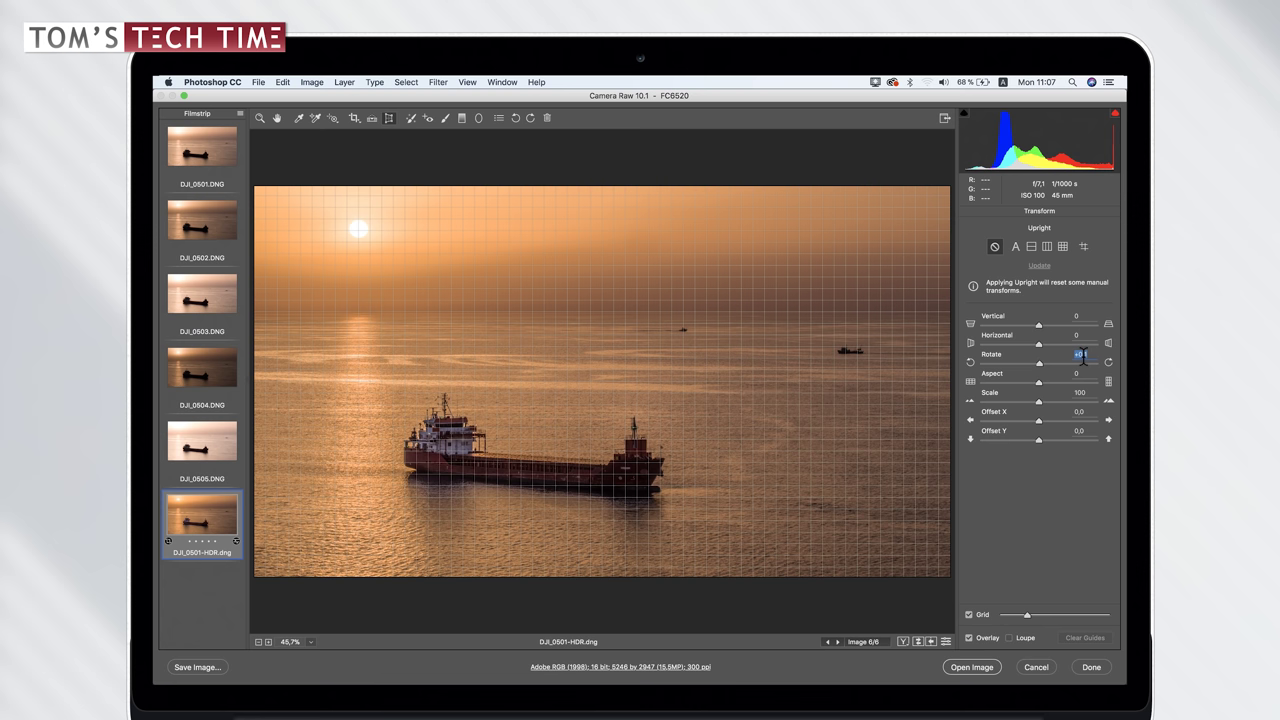
click(277, 118)
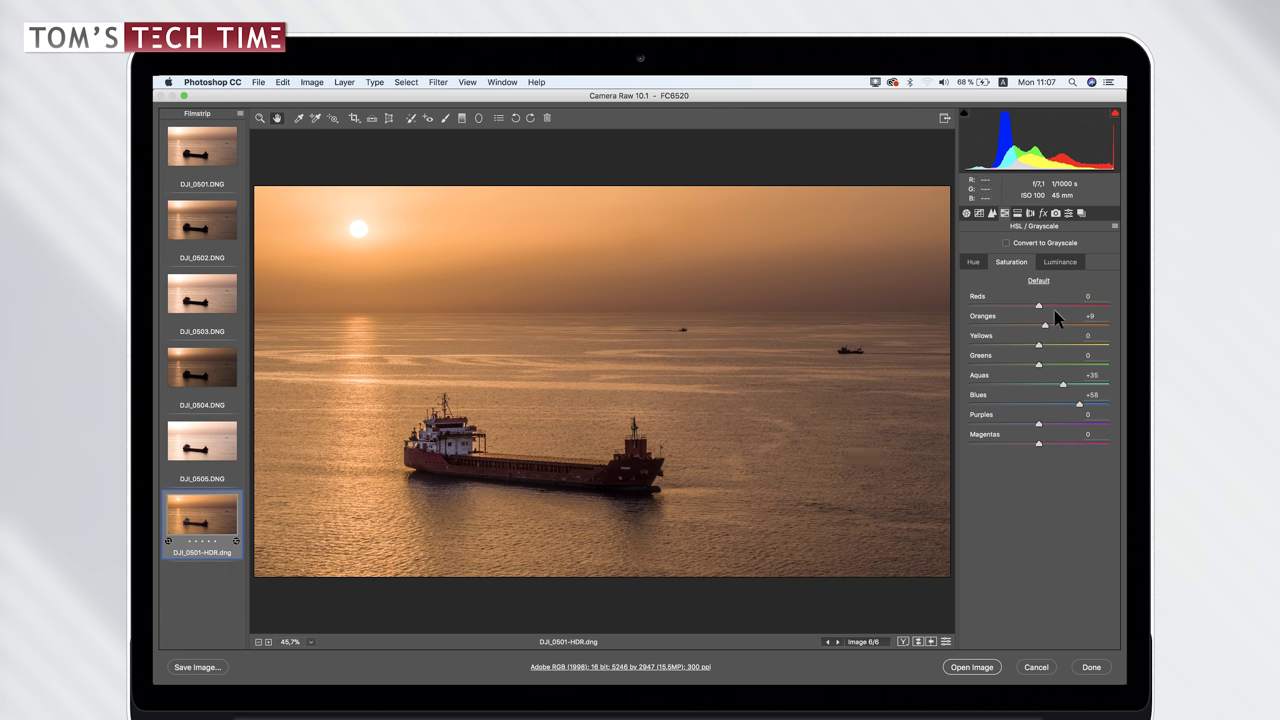
click(1044, 214)
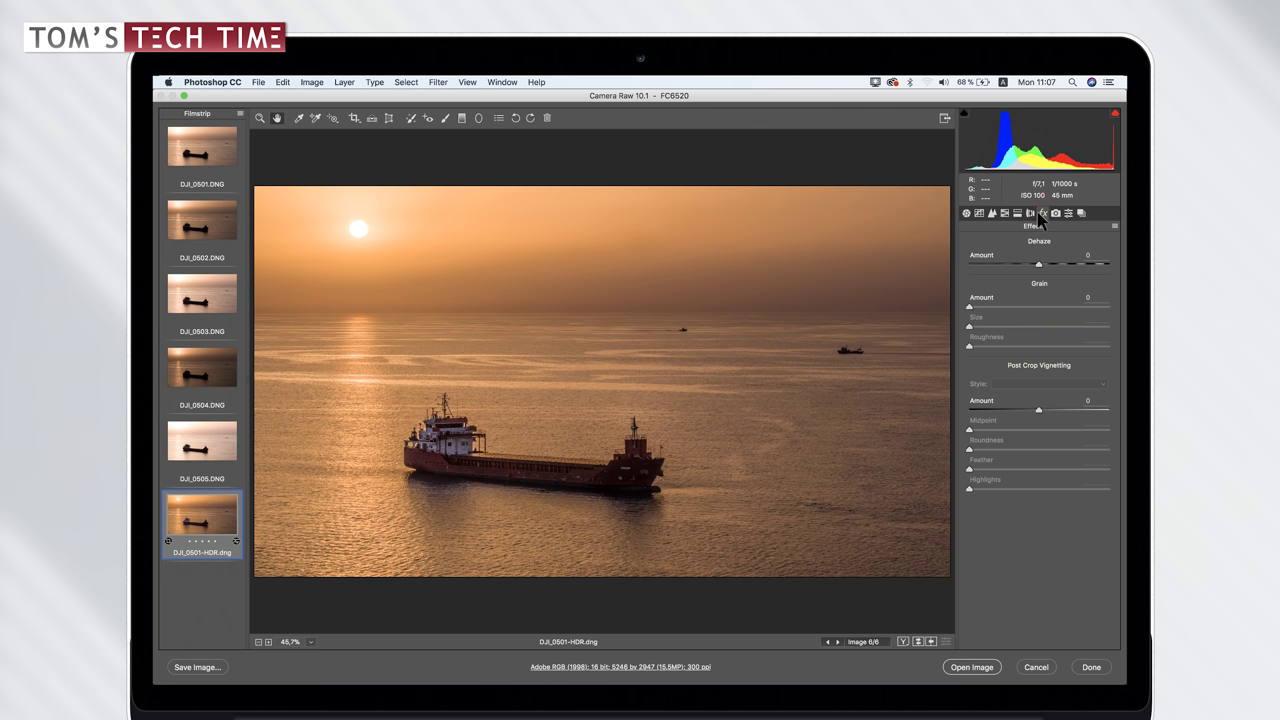
click(1030, 213)
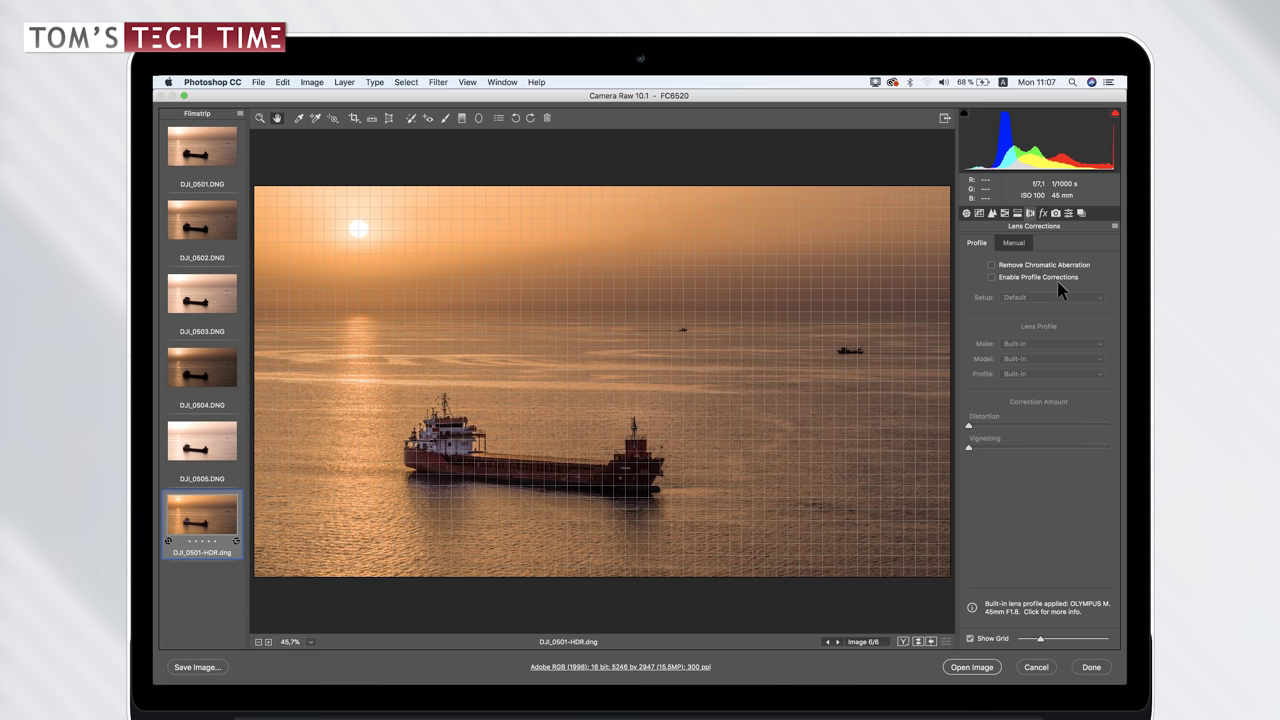
click(967, 213)
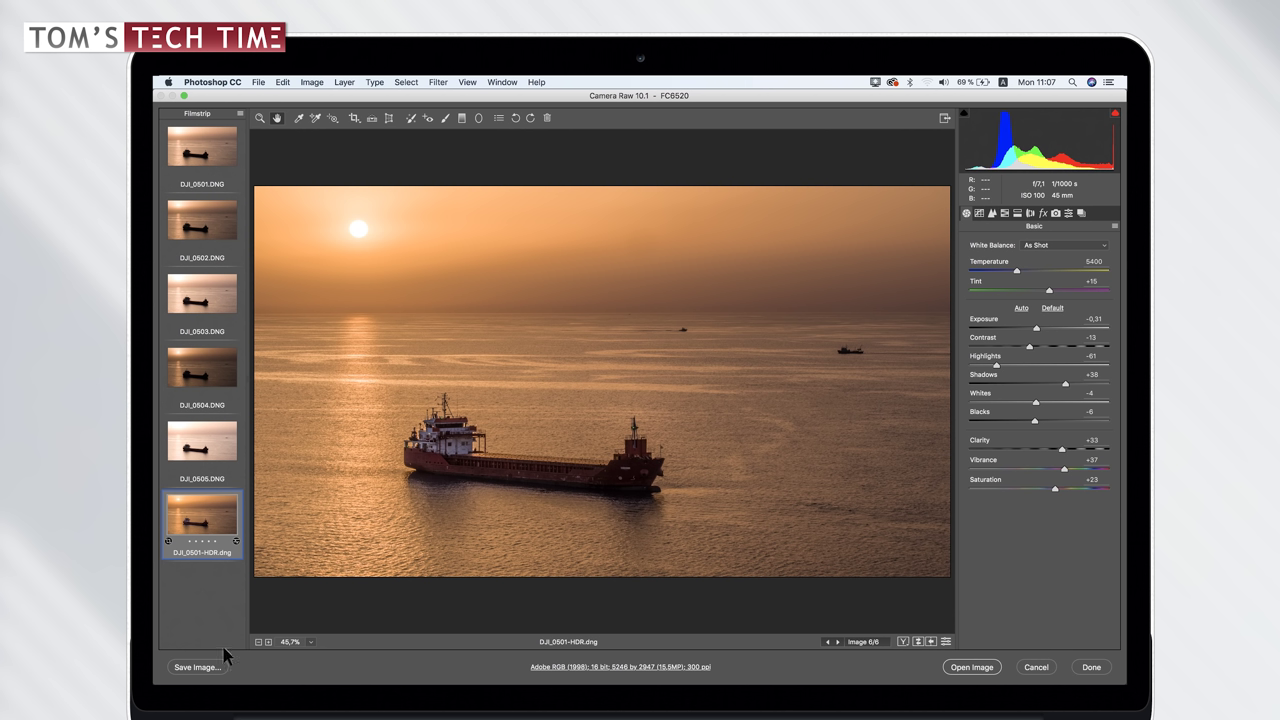
- Open the edited HDR image in Photoshop and remove the two small distant boats with the Spot Healing Brush
click(982, 668)
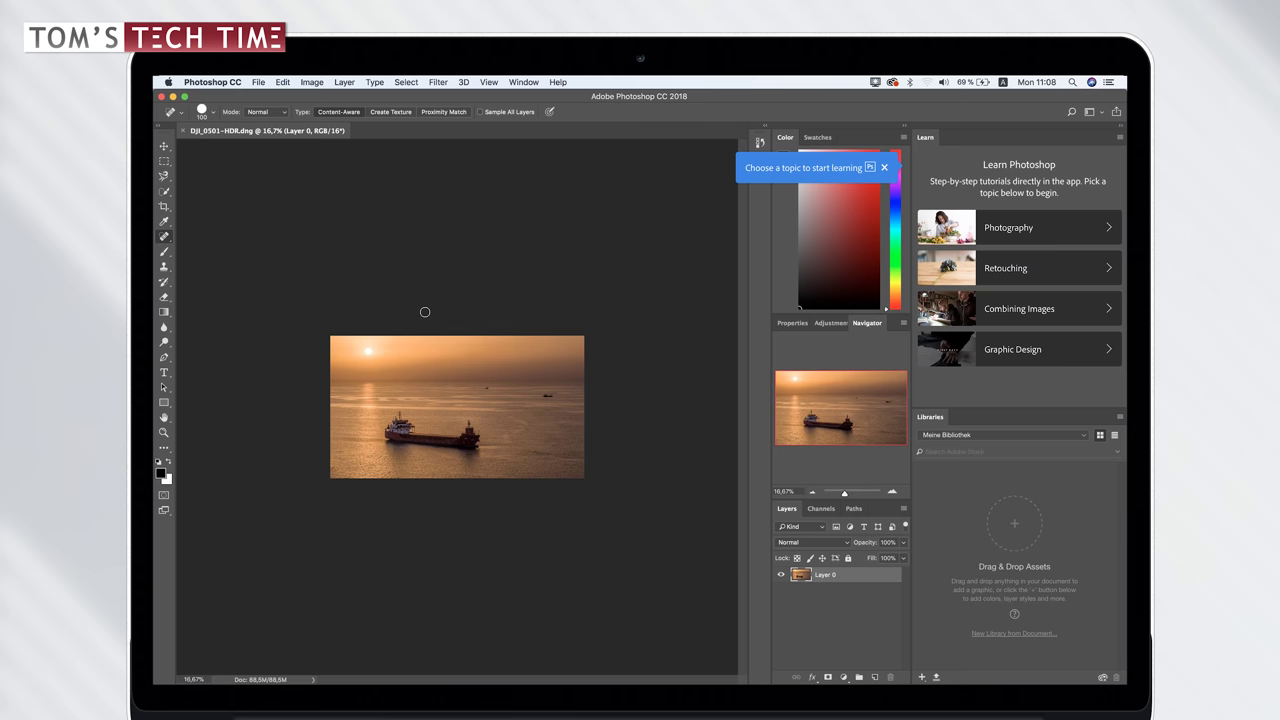
scroll(425, 312, up, 5)
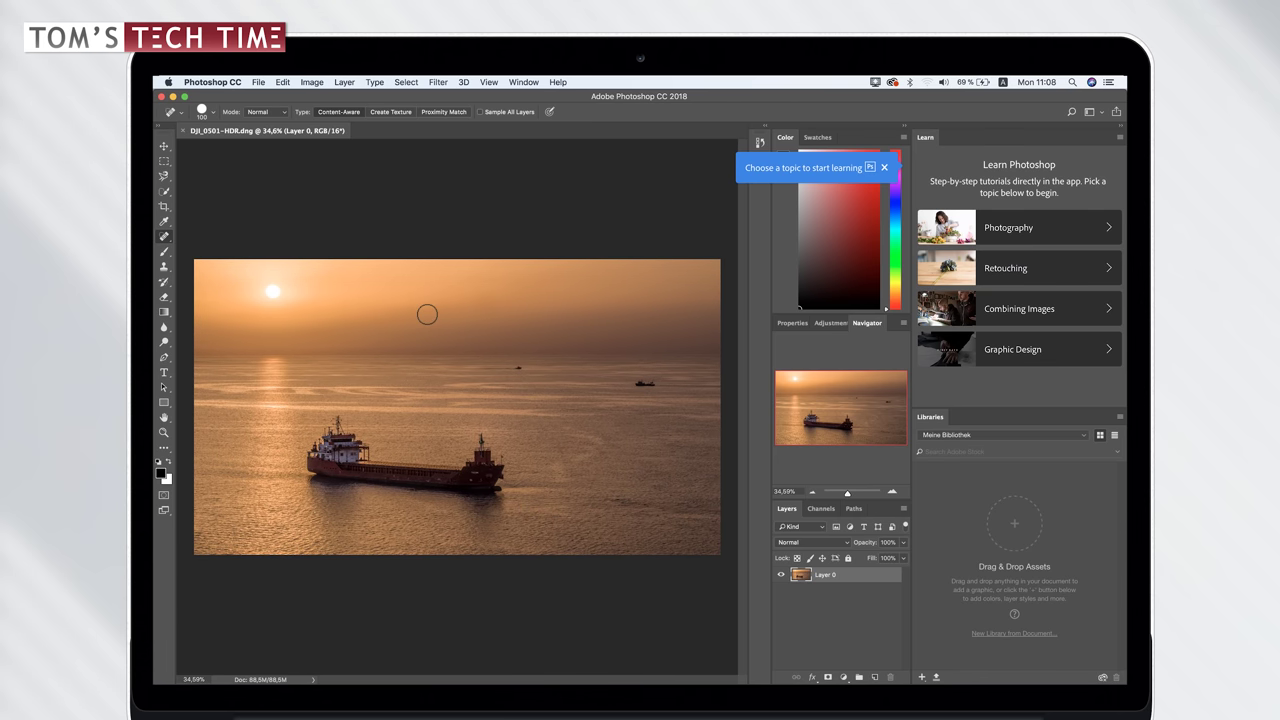
click(643, 386)
drag(530, 369, 482, 370)
- Start saving the retouched image as a separate file
click(260, 84)
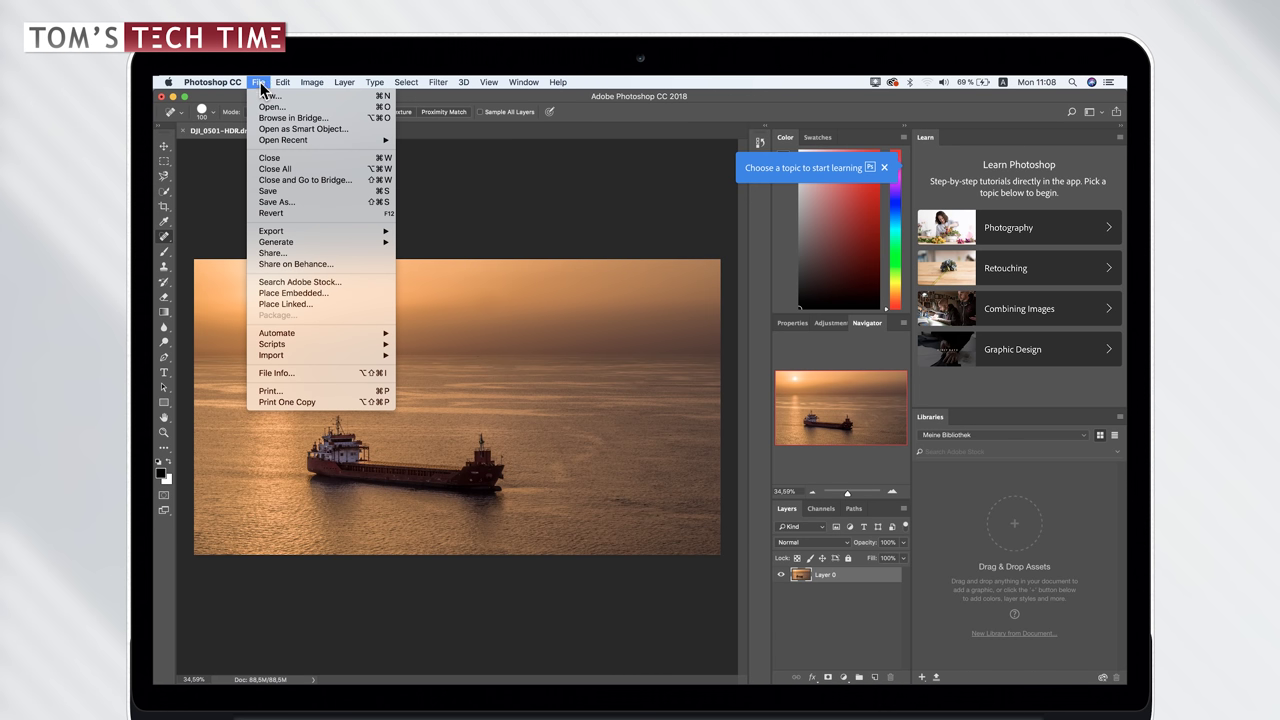
click(328, 201)
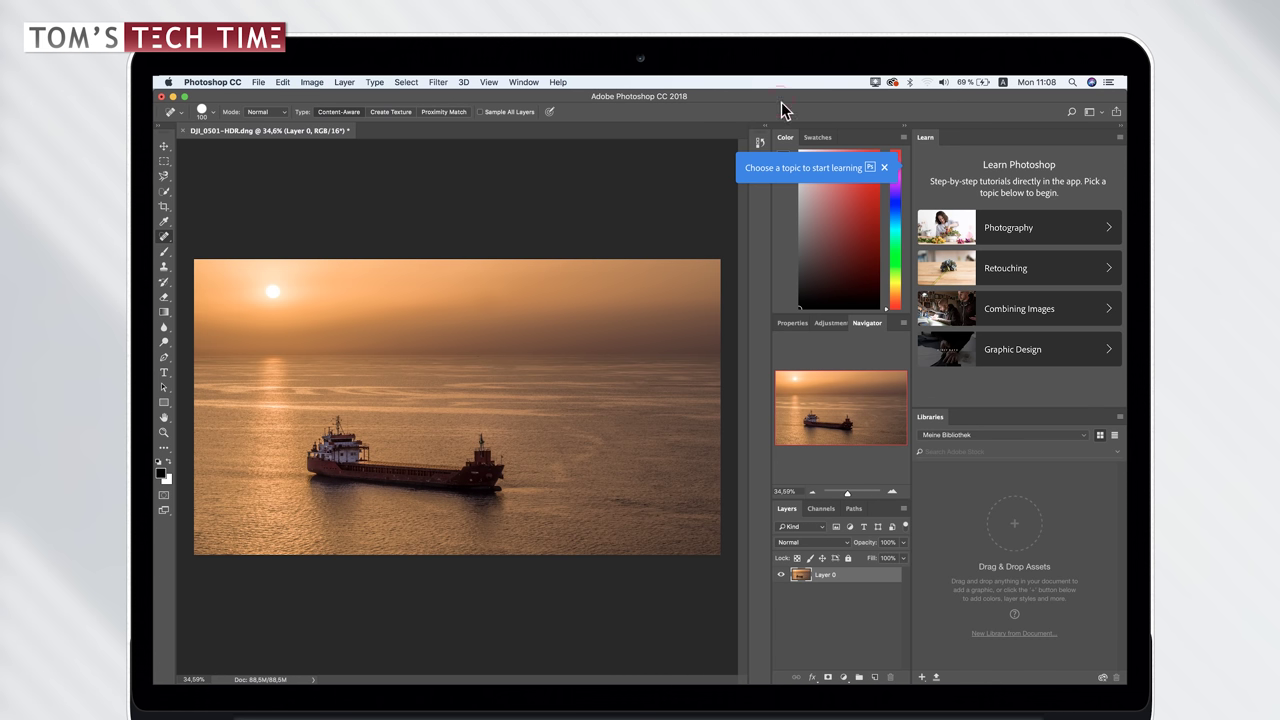